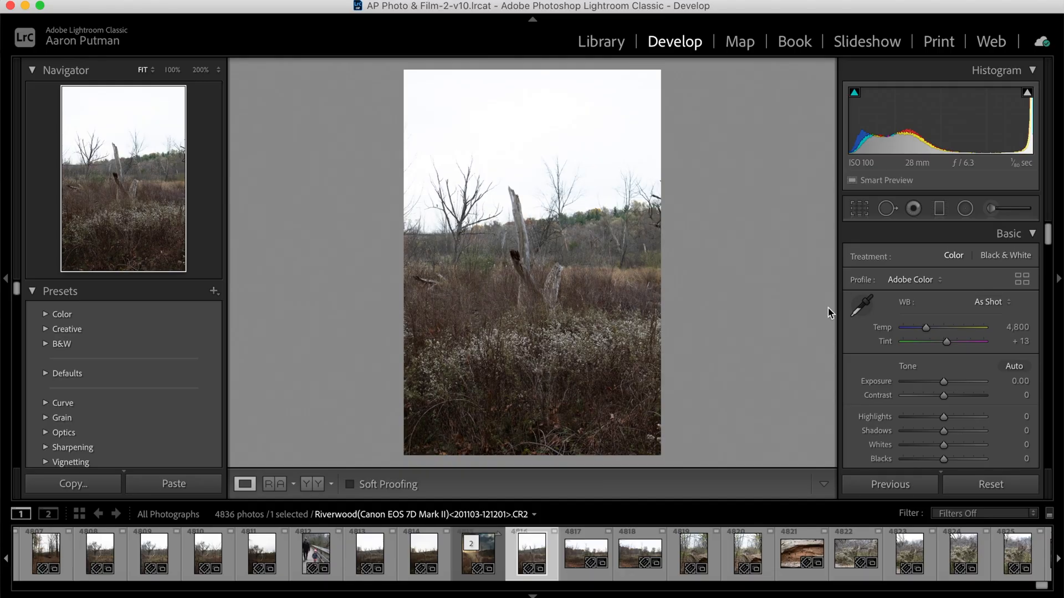
Auto-adjust the tone of the selected marsh photo and open a copy with Lightroom adjustments in Luminar 4
left_click(1014, 367)
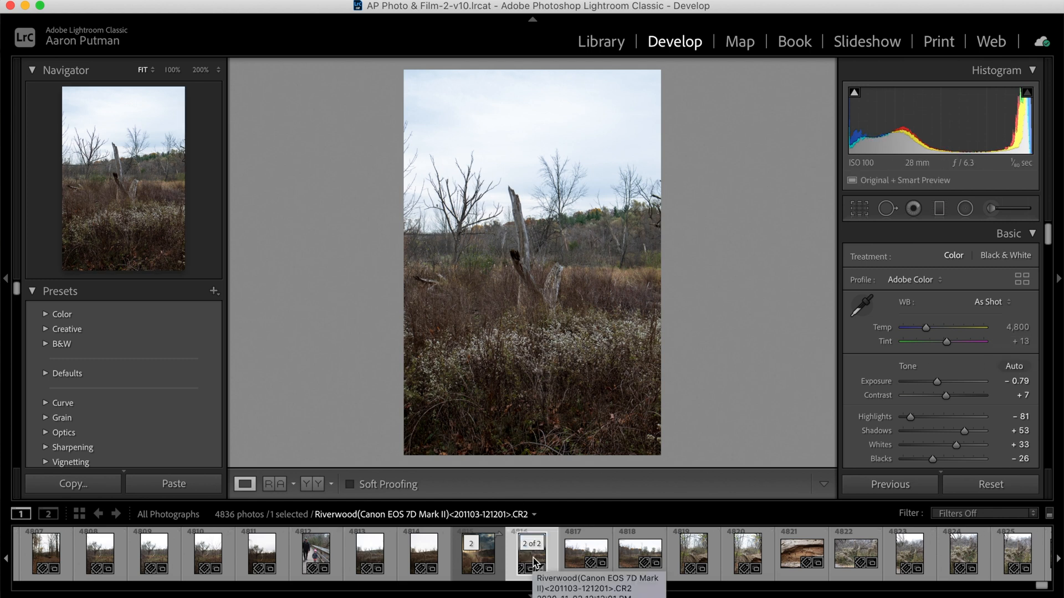
right_click(535, 563)
mouse_move(596, 259)
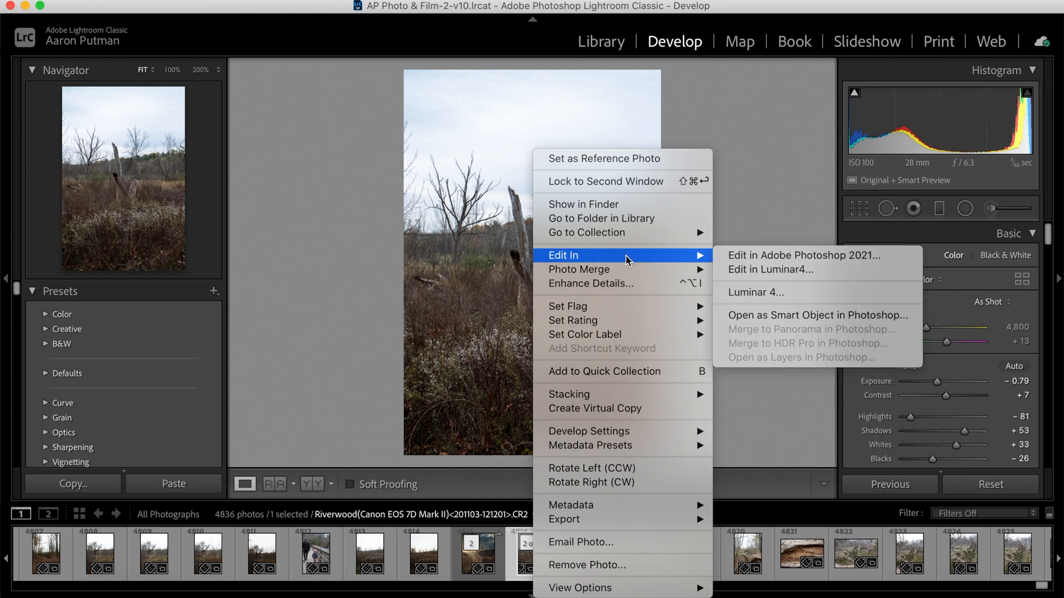
left_click(764, 270)
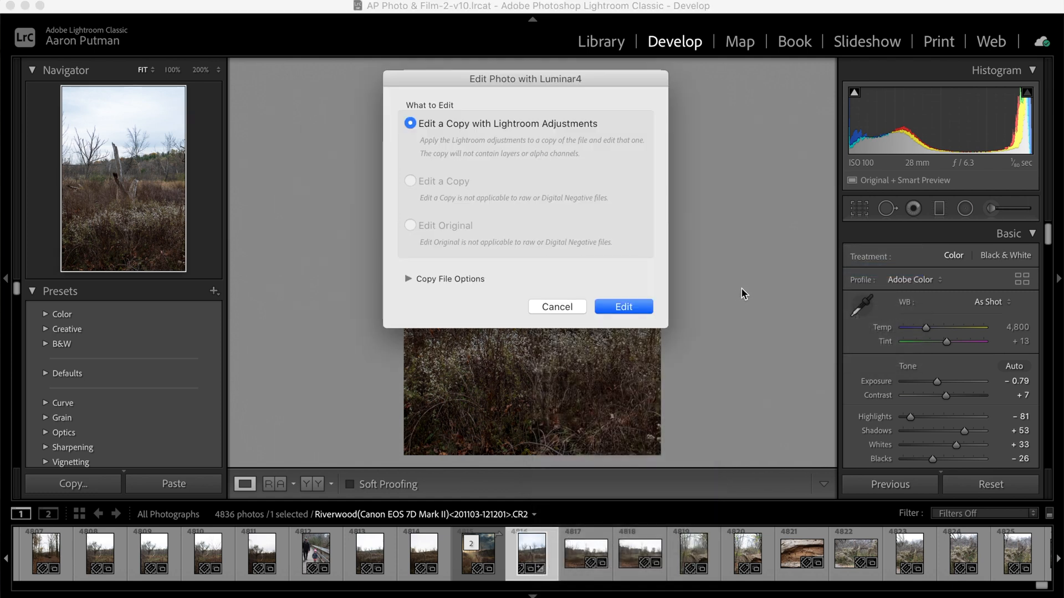
left_click(624, 307)
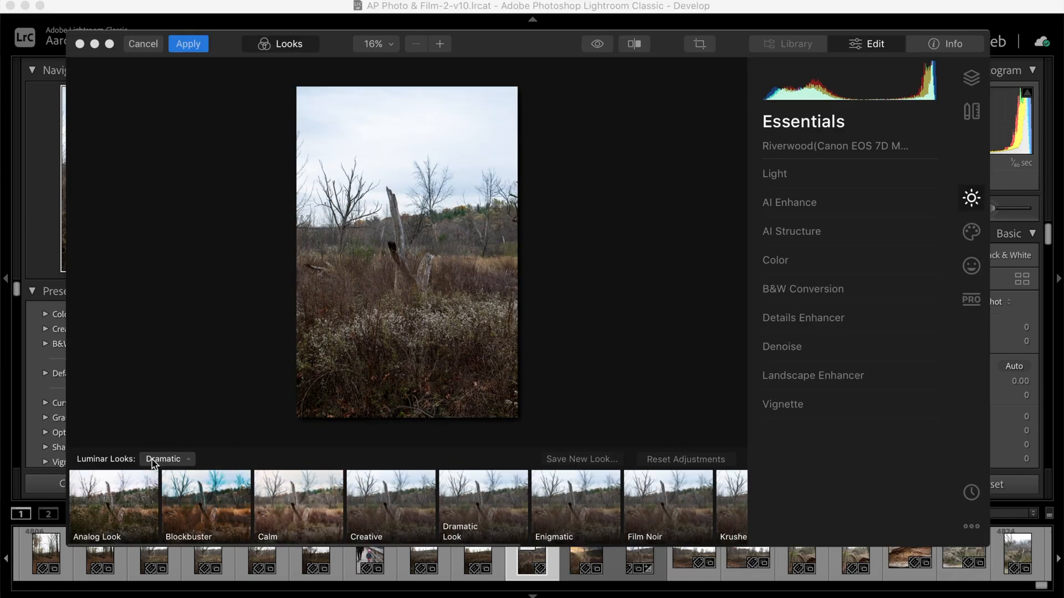
Hide the Luminar Looks previews, set AI Accent to 43 in AI Enhance, and compare the photo with and without it
left_click(500, 508)
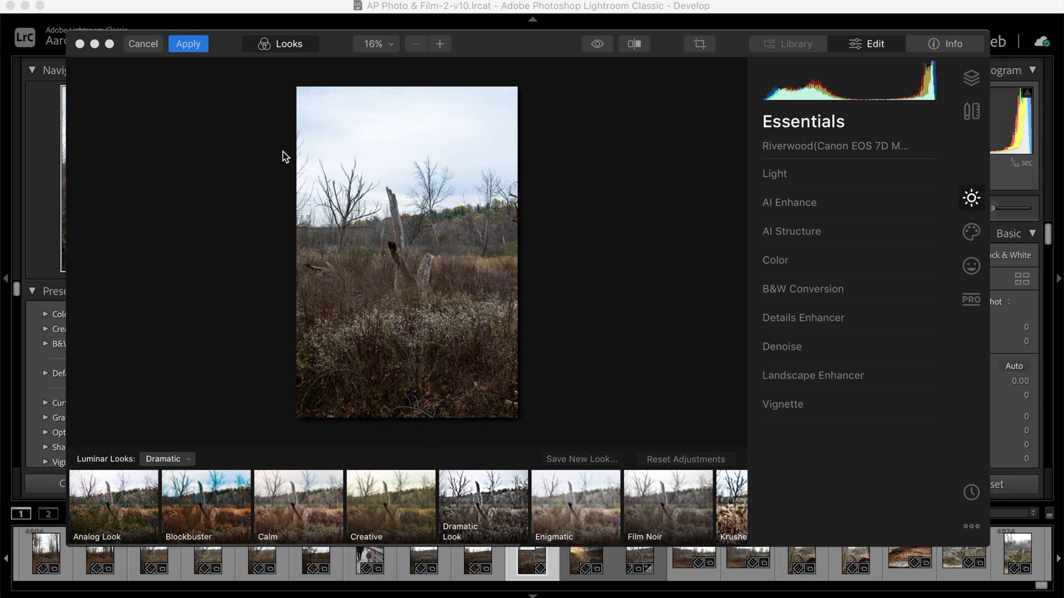
left_click(288, 46)
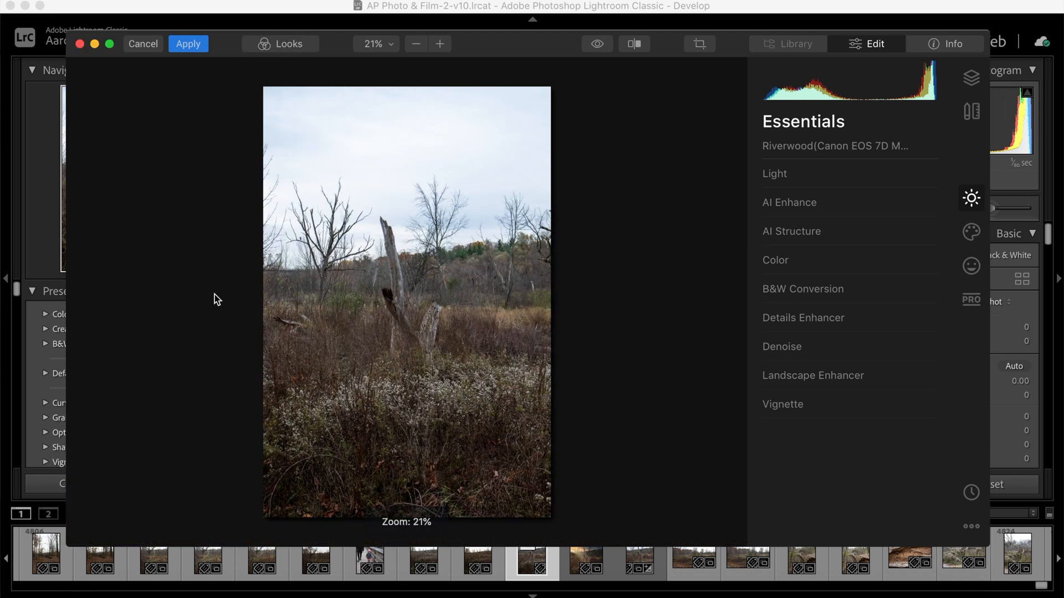
left_click(823, 206)
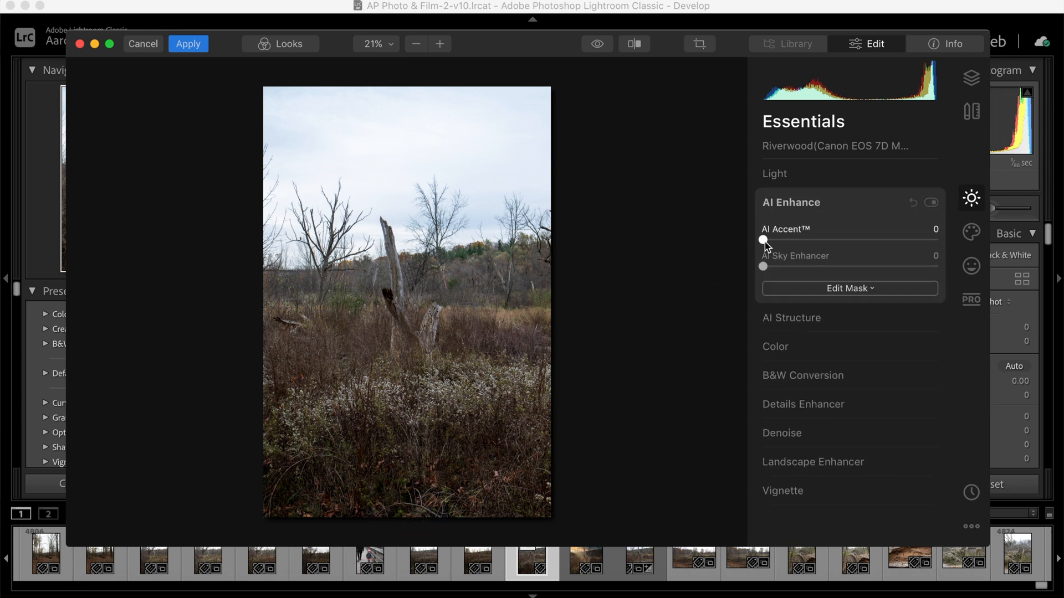
left_click_drag(763, 242, 841, 244)
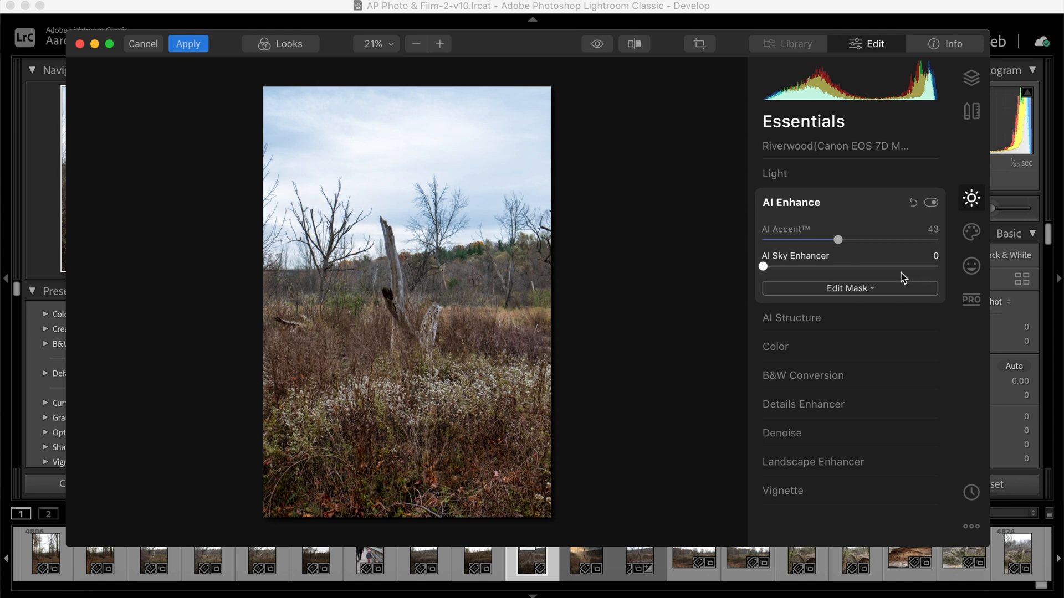
left_click(933, 203)
left_click(933, 203)
Set the AI Structure amount to 7 and compare the photo with and without it
left_click(791, 317)
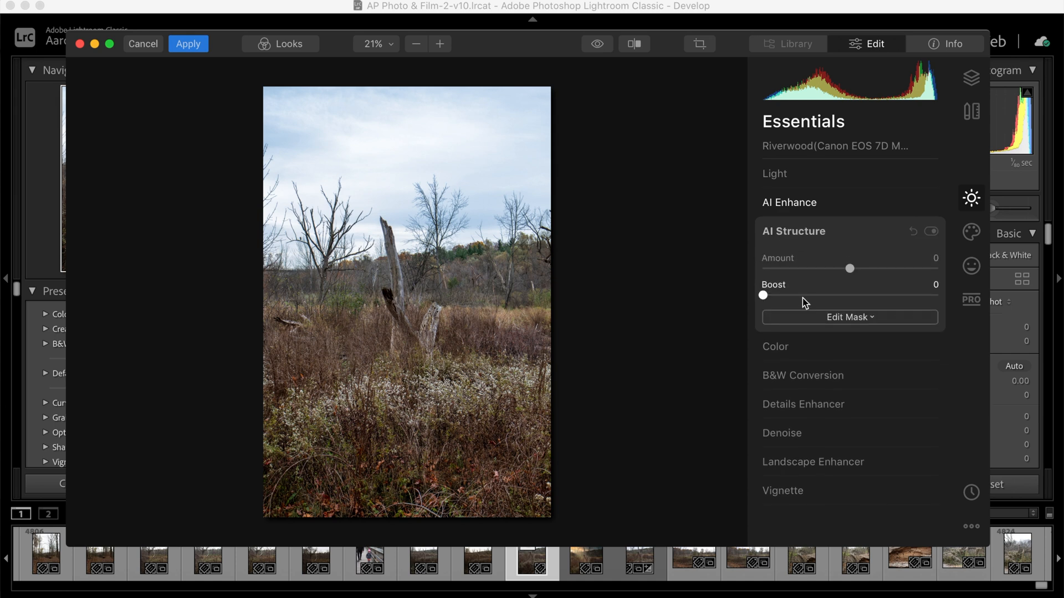
left_click_drag(856, 272, 859, 273)
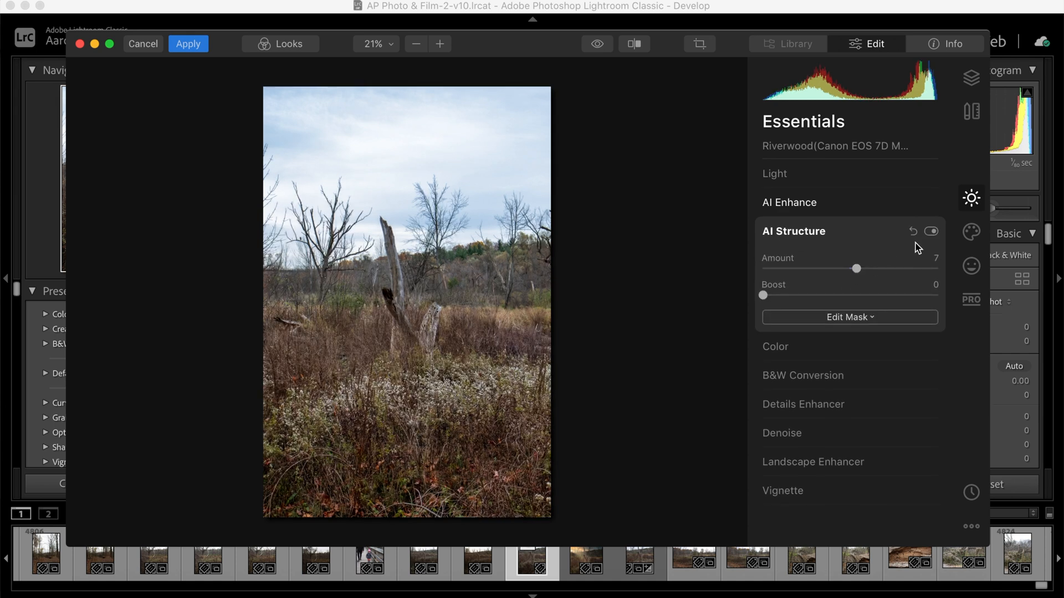
left_click(932, 232)
left_click(931, 232)
left_click(788, 237)
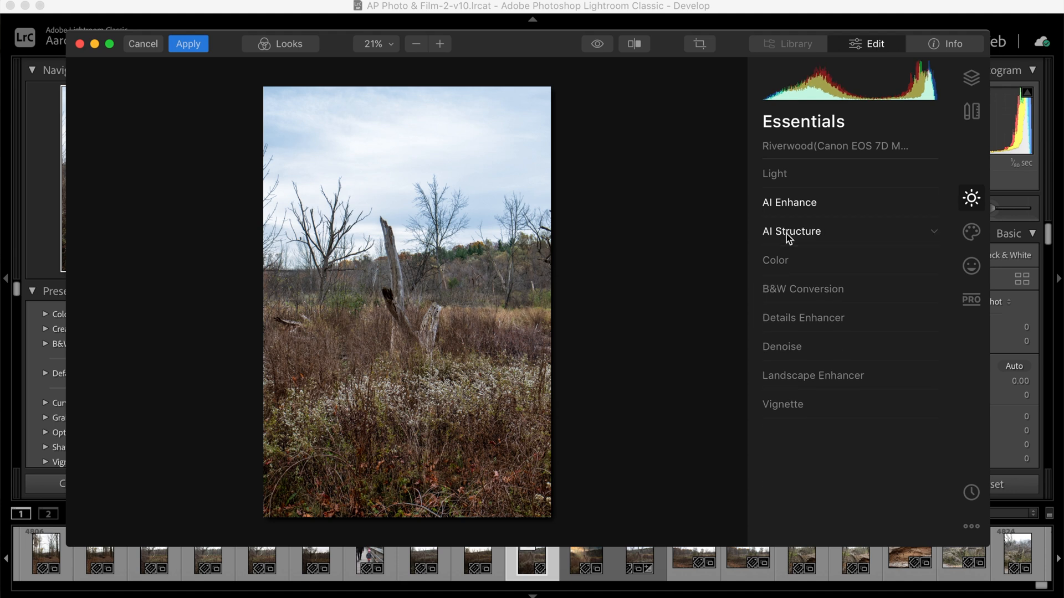
Try a Golden Hour value of 35 in Landscape Enhancer, compare its effect, and switch the adjustment off
left_click(795, 388)
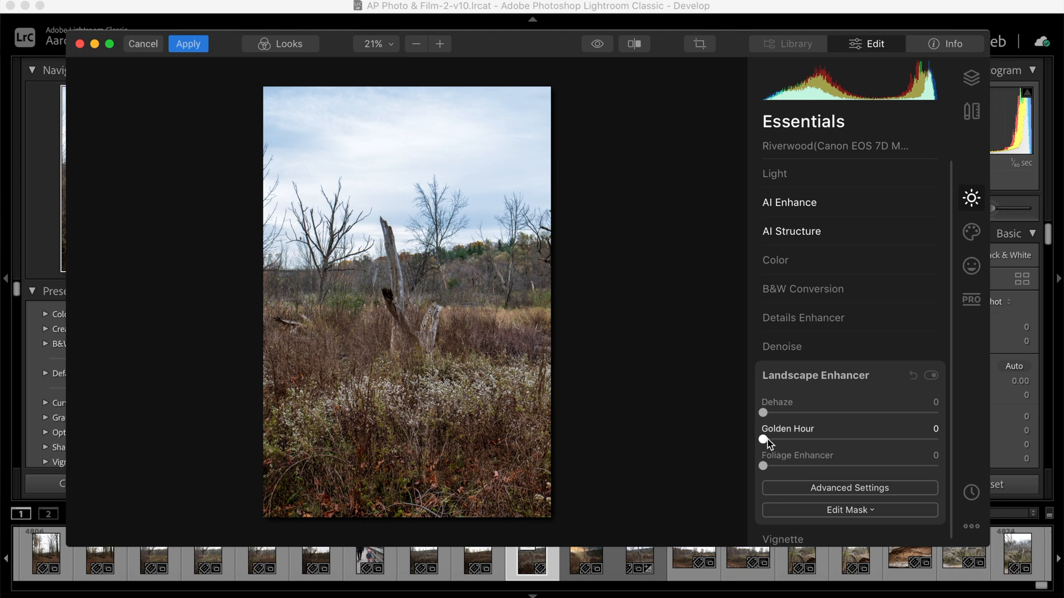
left_click_drag(765, 439, 821, 442)
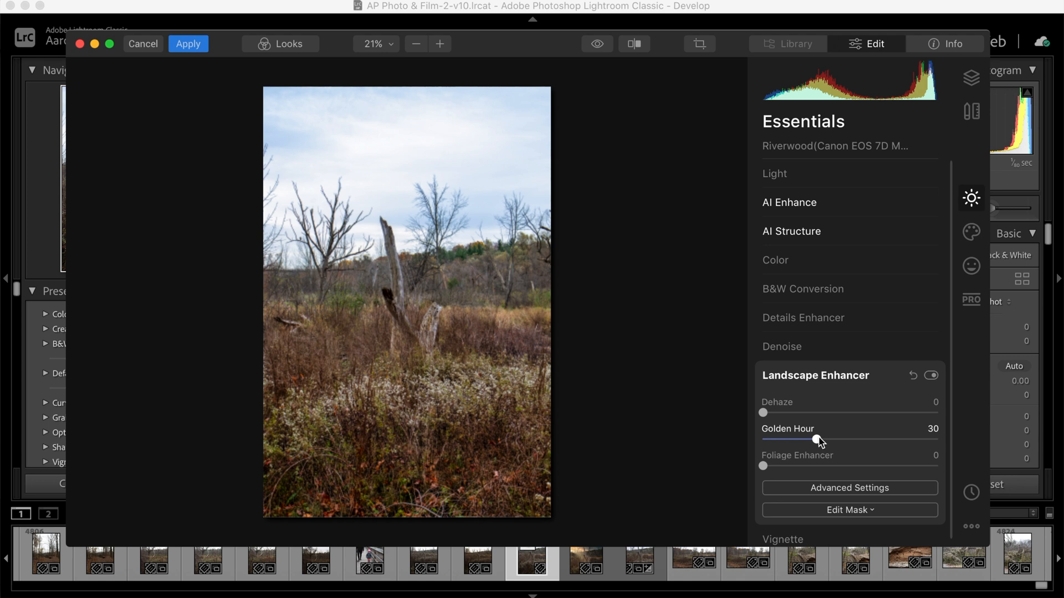
left_click_drag(818, 440, 823, 440)
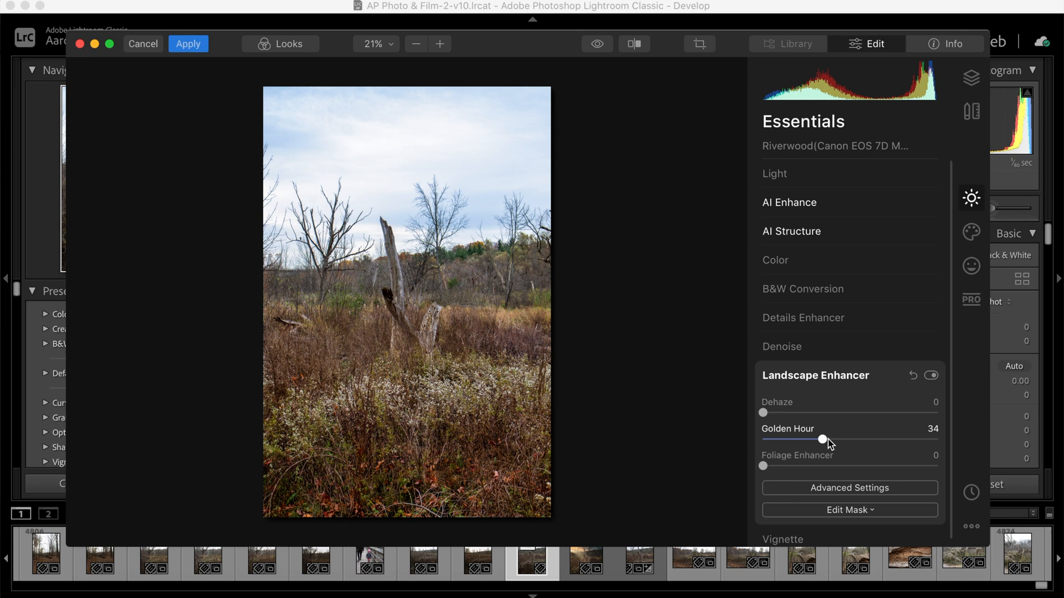
left_click_drag(825, 440, 827, 441)
left_click(932, 376)
left_click(932, 376)
left_click(932, 376)
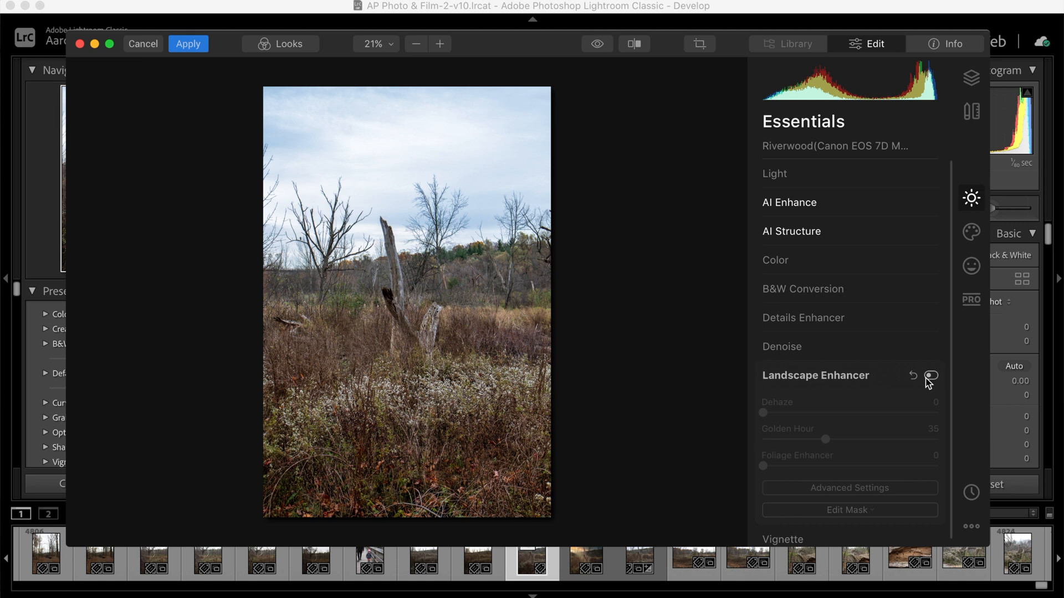
left_click(843, 382)
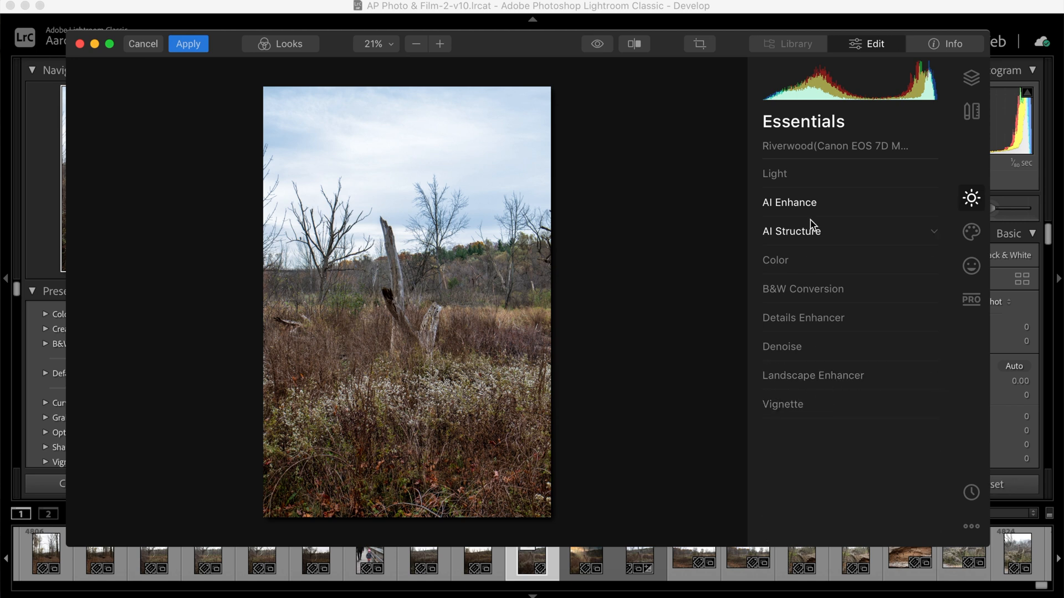
Replace the sky with Dramatic Sunset 5 using AI Sky Replacement
left_click(973, 240)
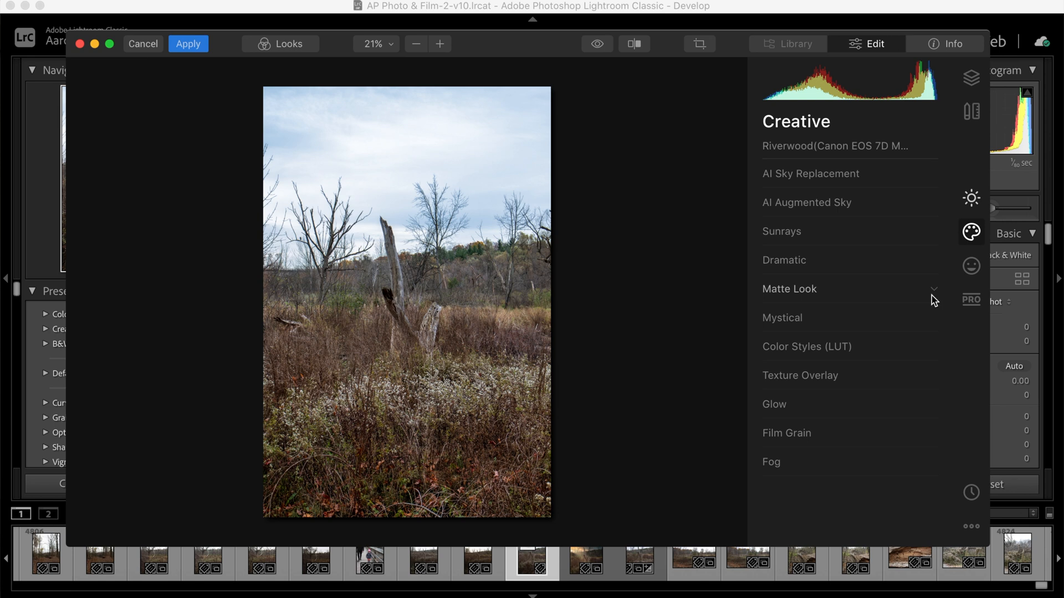
left_click(798, 176)
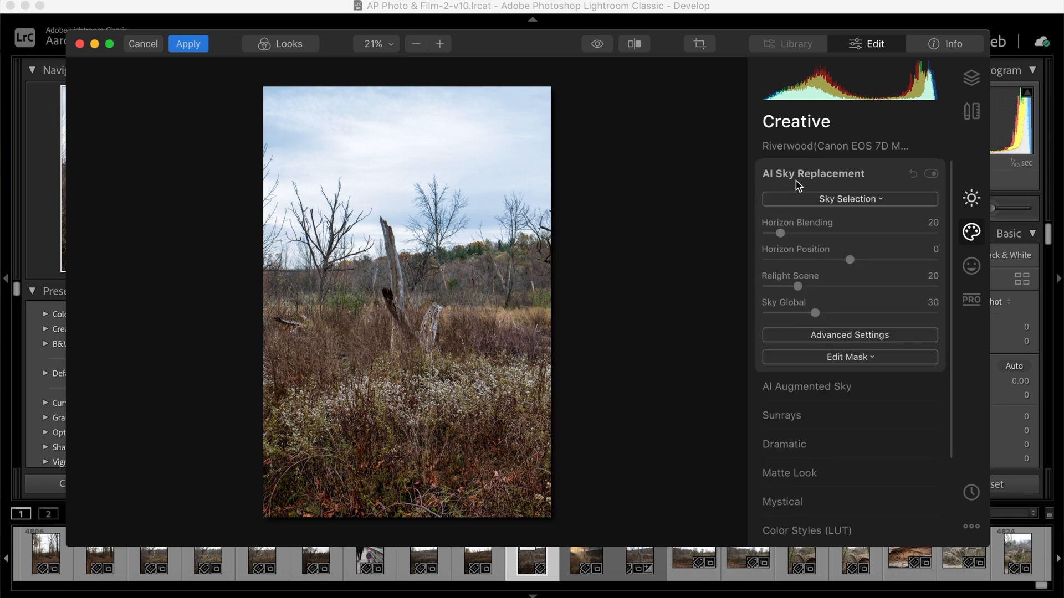
left_click(878, 200)
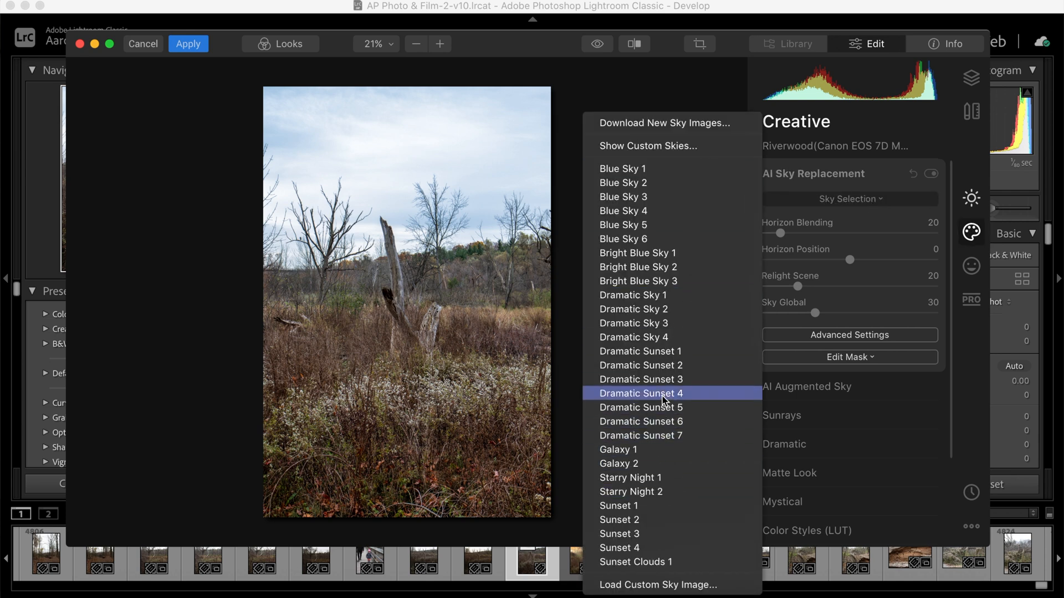
left_click(656, 409)
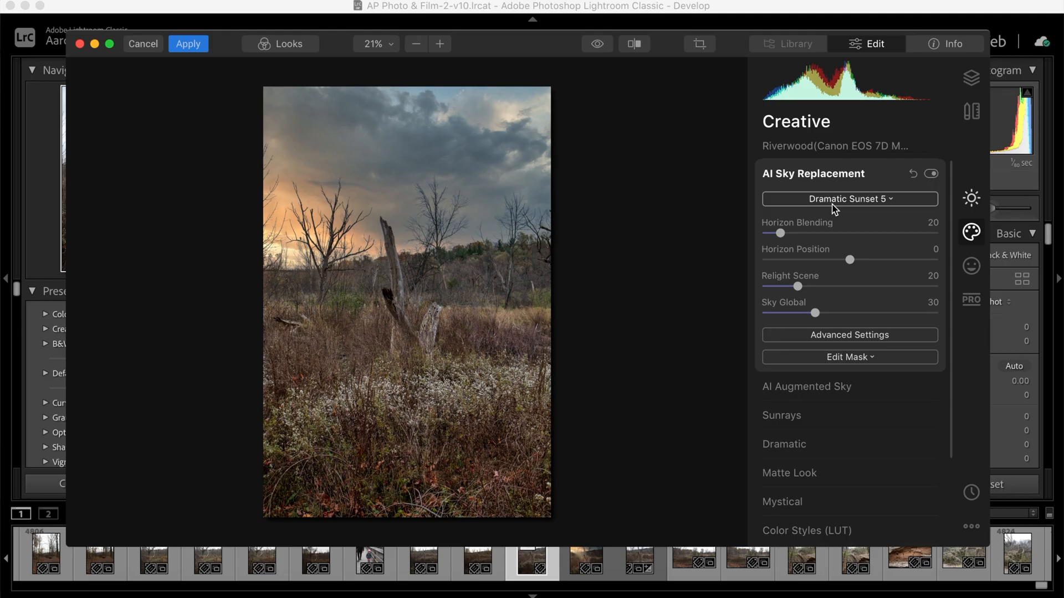
Try an Atmospheric Haze of 39 in the sky replacement's advanced settings and return it to 0
left_click(851, 336)
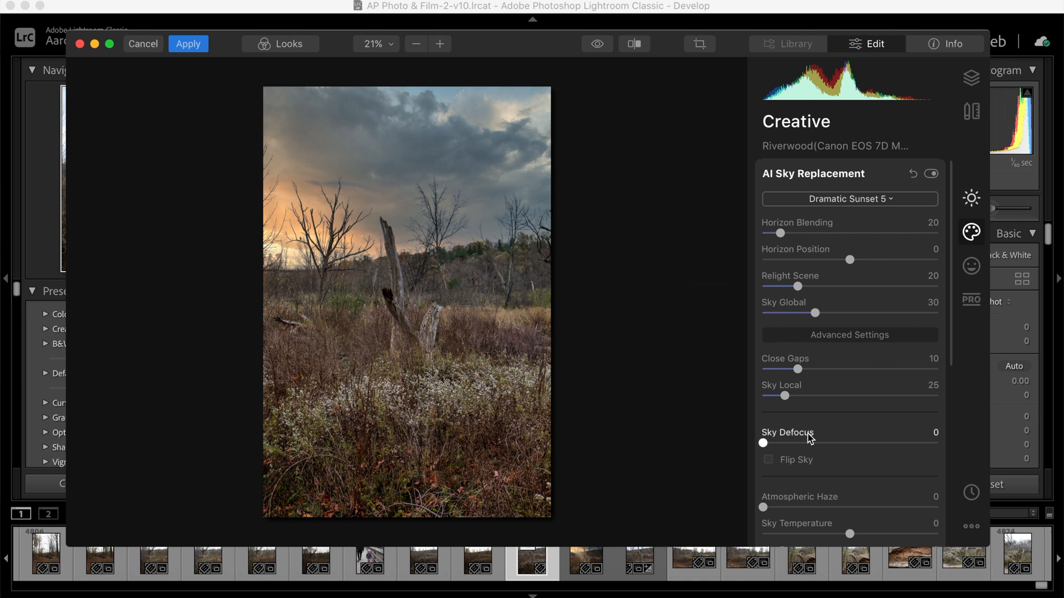
scroll(809, 439, "down", 2)
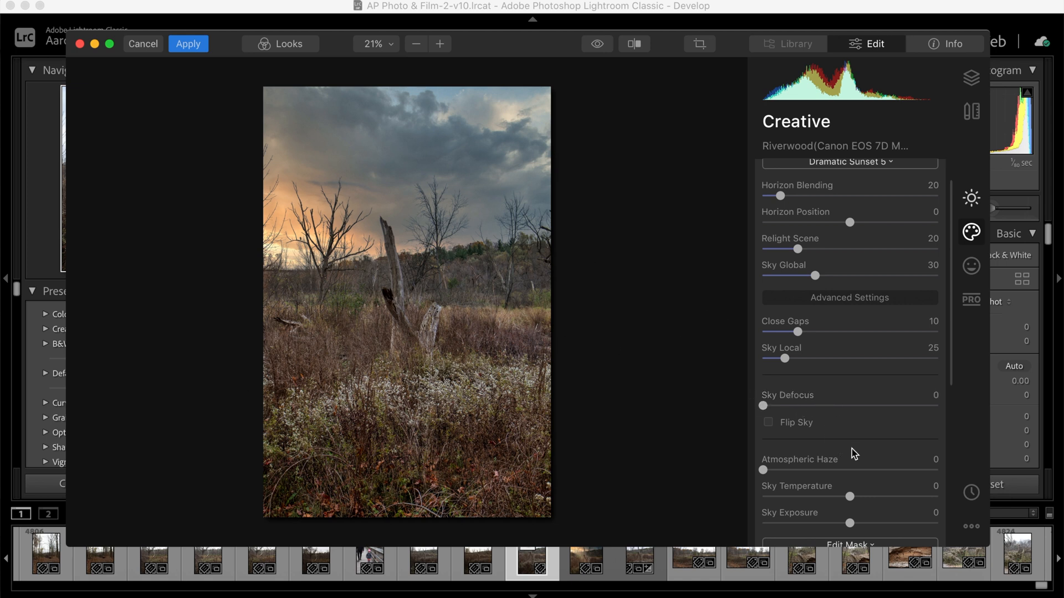
scroll(862, 460, "down", 1)
scroll(862, 459, "down", 1)
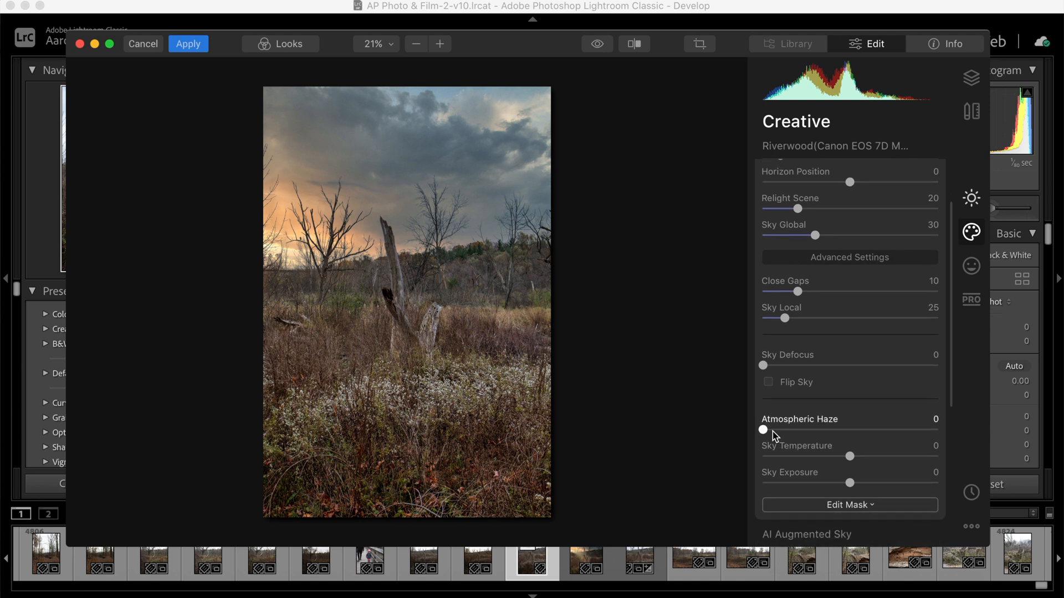
left_click_drag(766, 431, 831, 433)
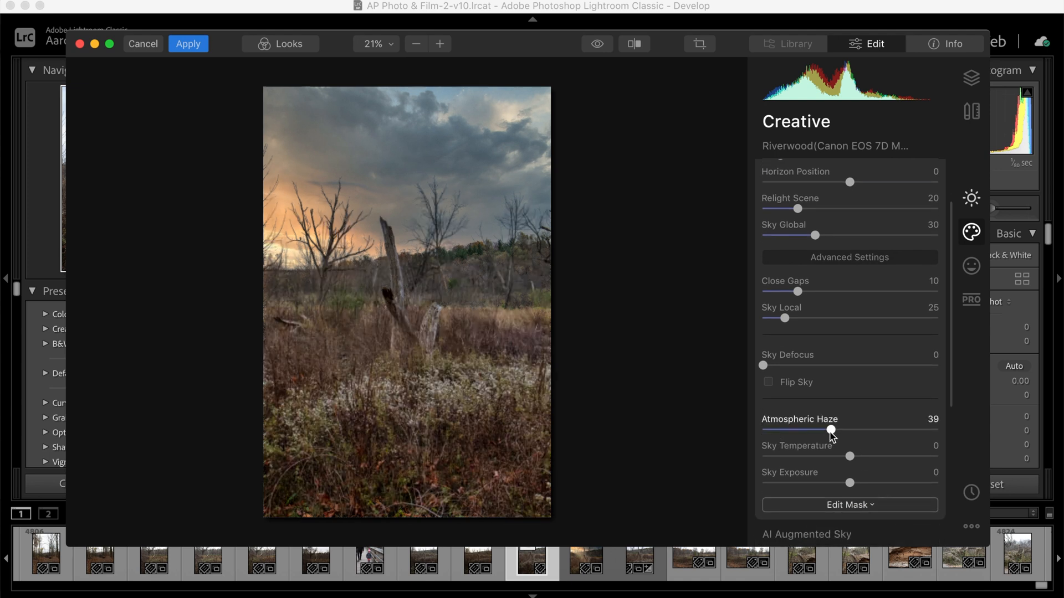
left_click(765, 430)
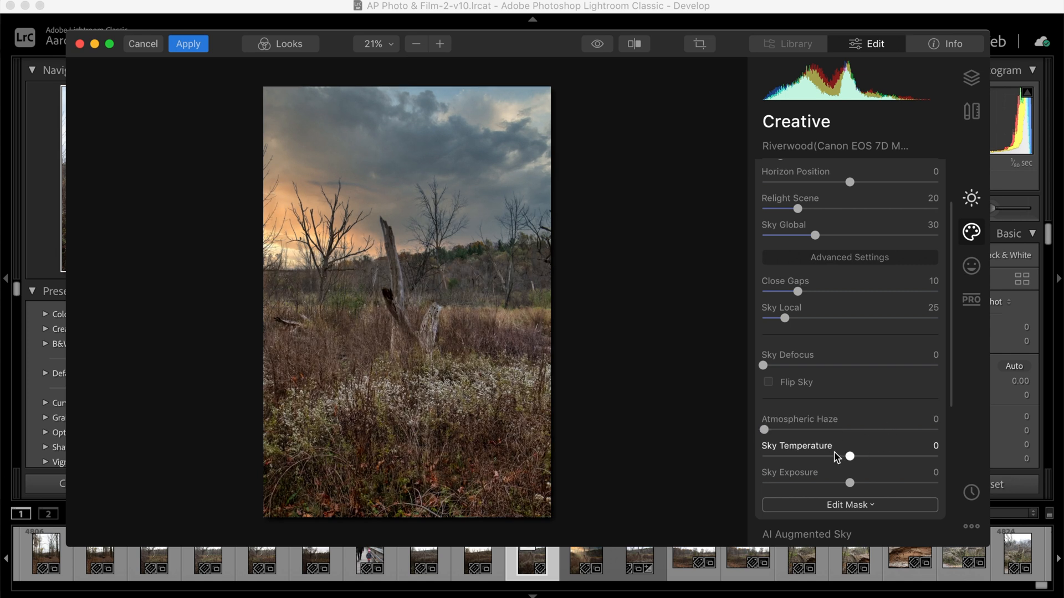
scroll(847, 452, "down", 2)
scroll(847, 450, "up", 5)
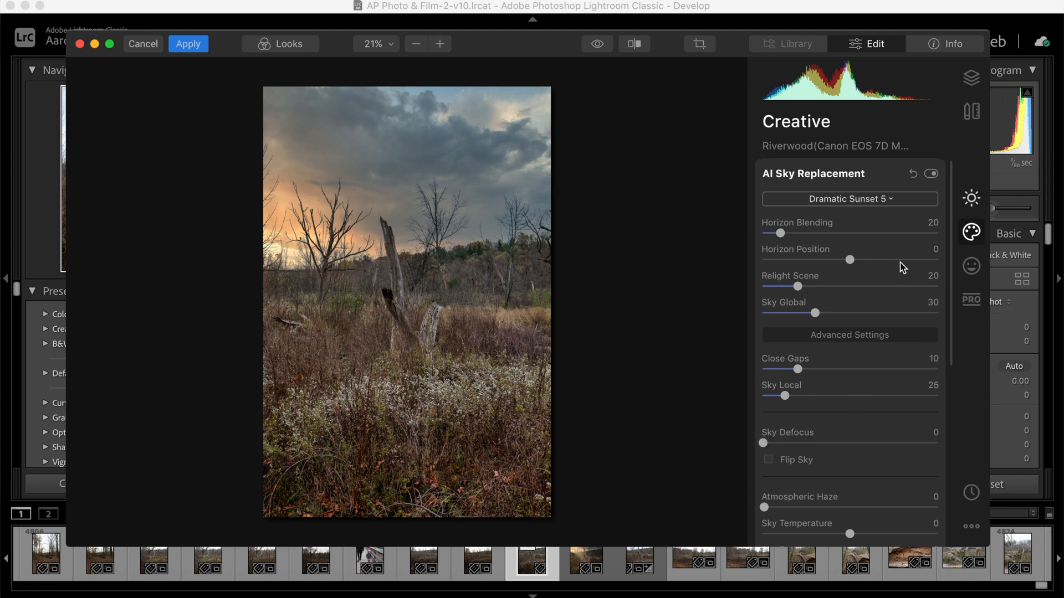
Compare the photo with and without the replaced sky and set Relight Scene to 72
left_click(932, 175)
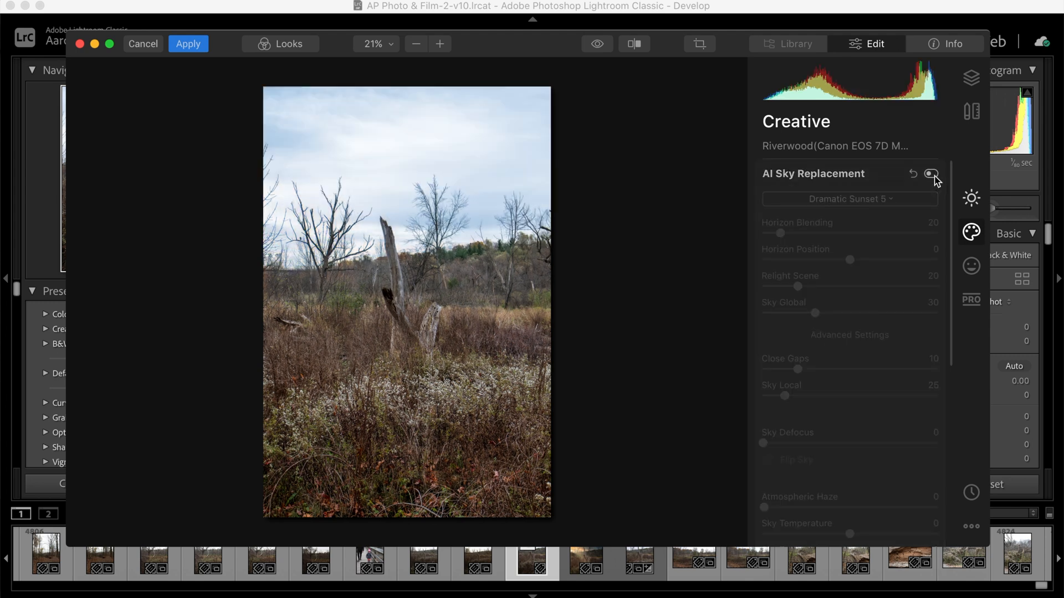
left_click(932, 175)
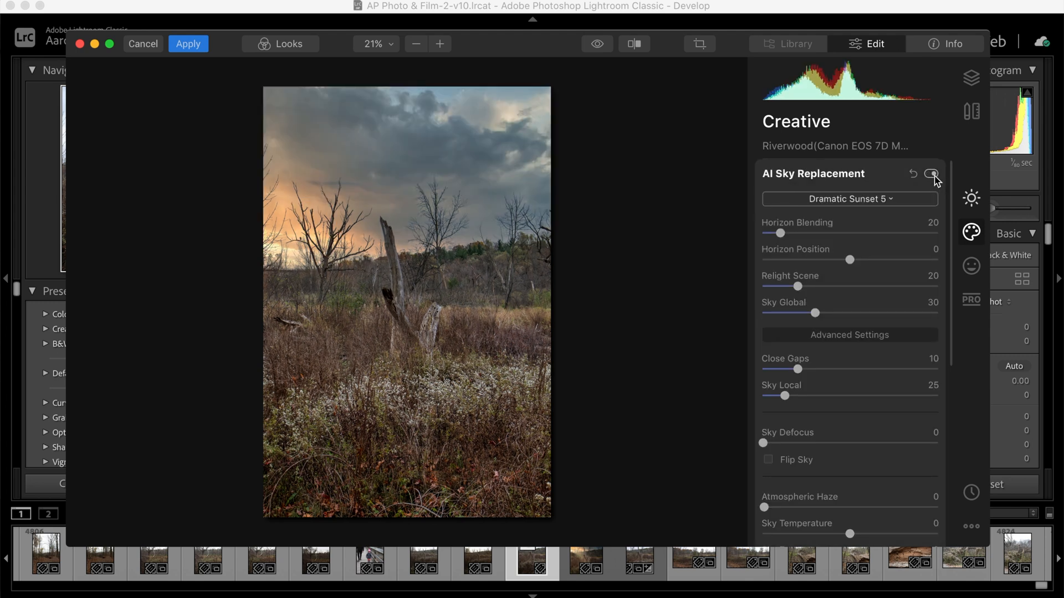
left_click(932, 174)
left_click(932, 175)
left_click_drag(798, 287, 875, 286)
left_click(892, 287)
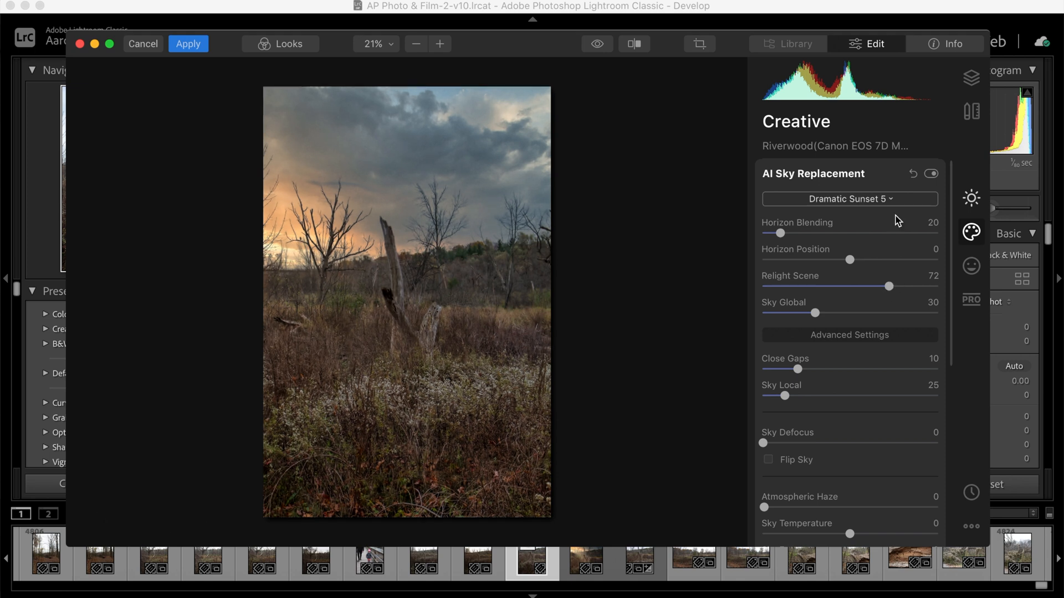
left_click(834, 175)
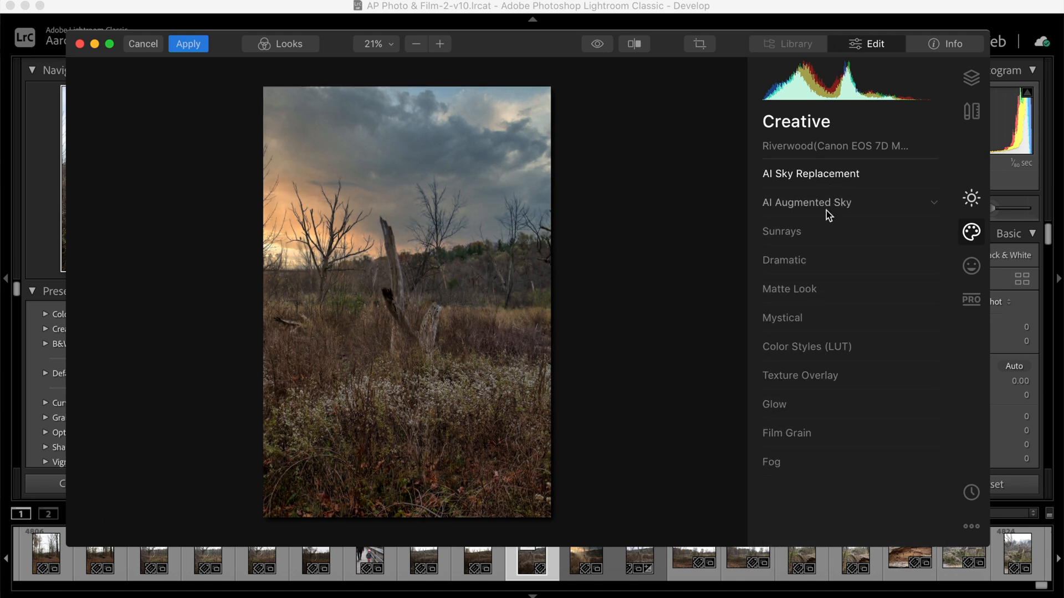
Add the Birds 3 object with AI Augmented Sky and place the flock in the upper-right part of the photo's sky
left_click(829, 210)
left_click(848, 228)
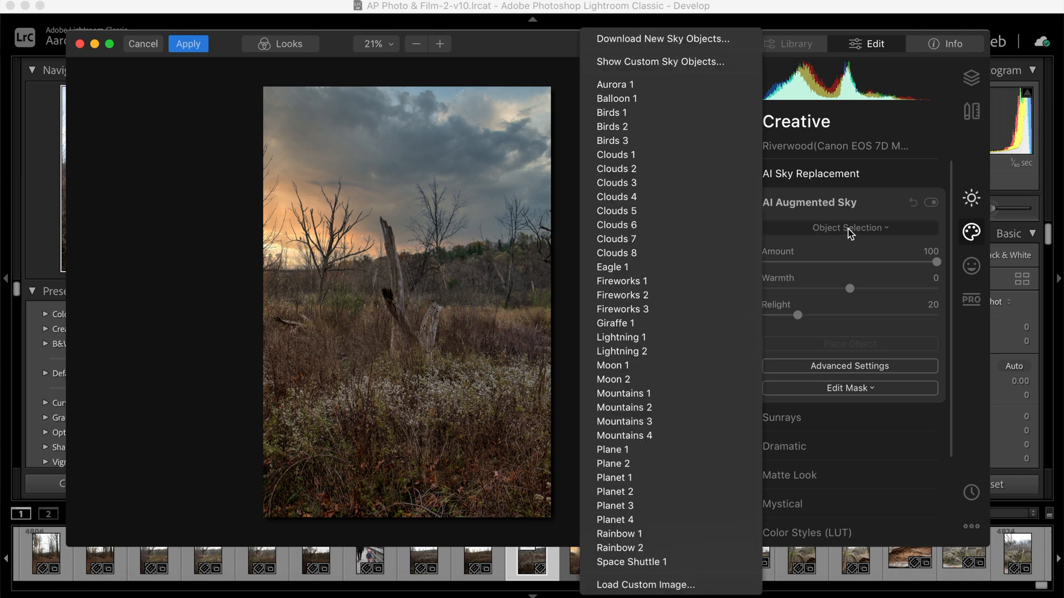
left_click(634, 141)
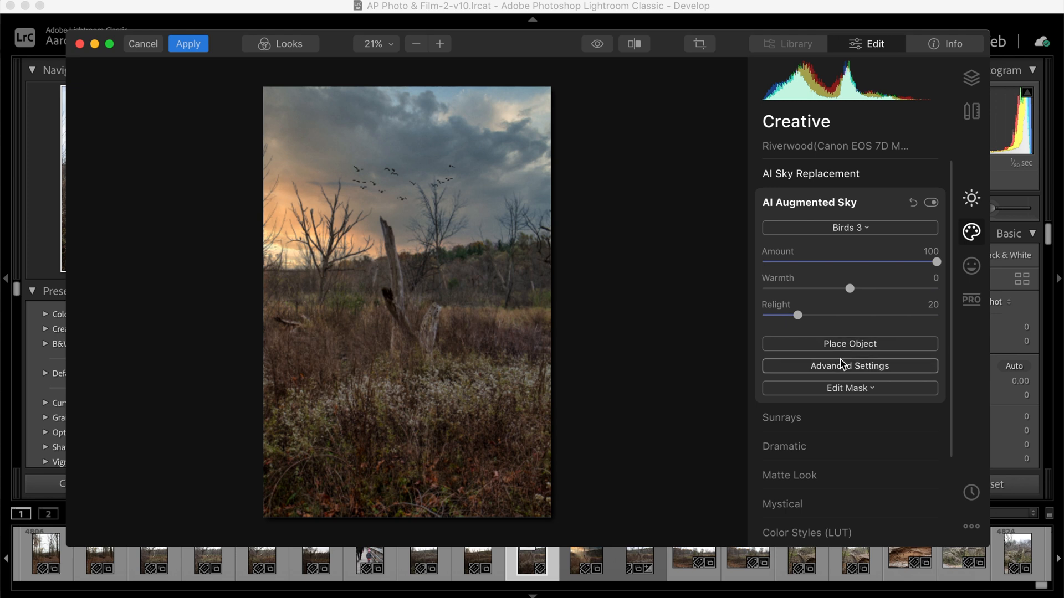
left_click(847, 343)
left_click_drag(398, 179, 476, 149)
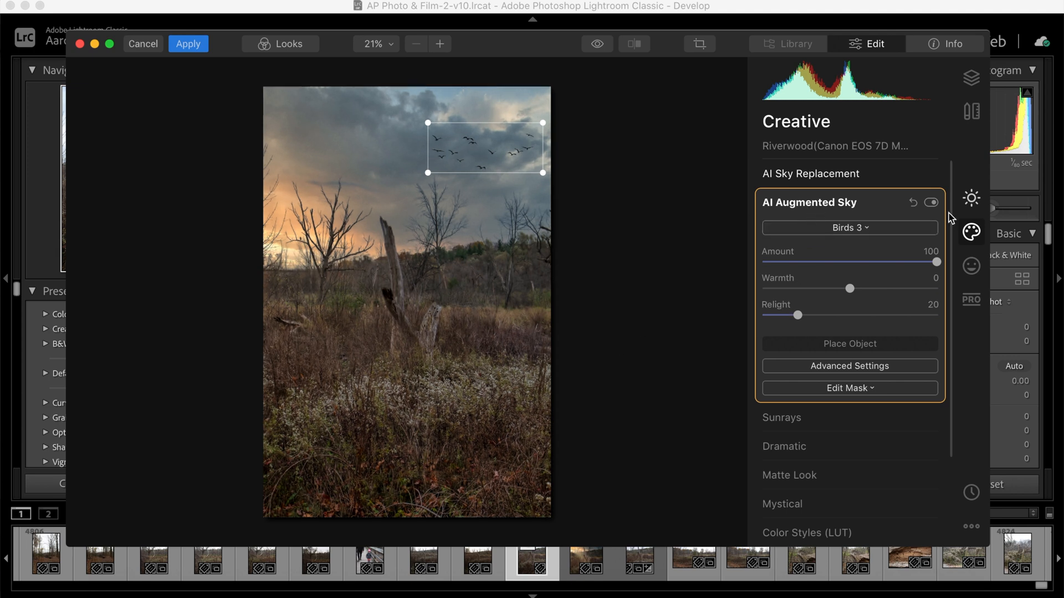
left_click(851, 204)
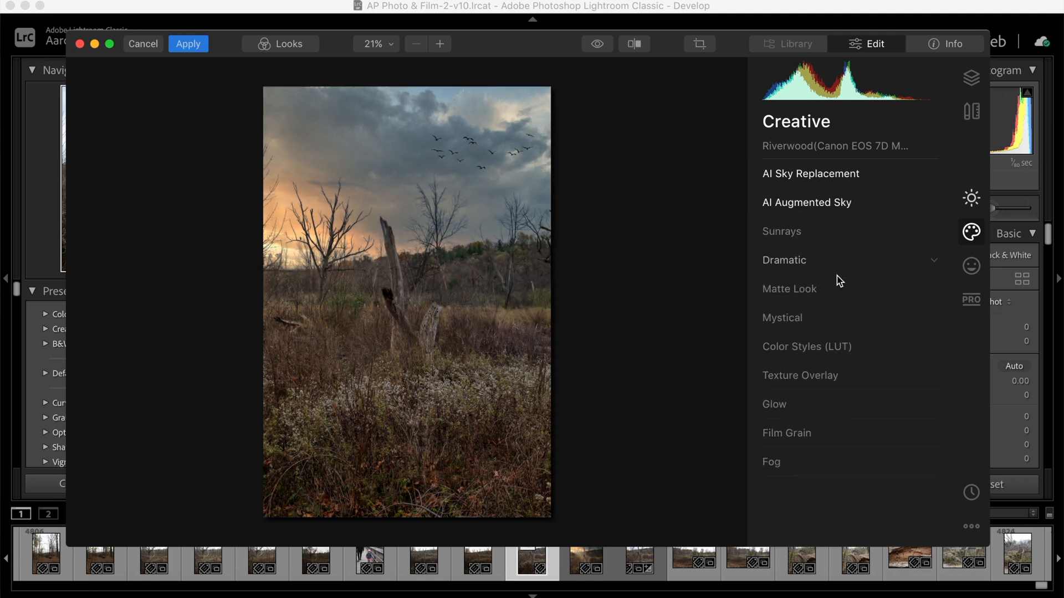
Apply the Matte Look filter to the photo with an Amount of 45
left_click(805, 291)
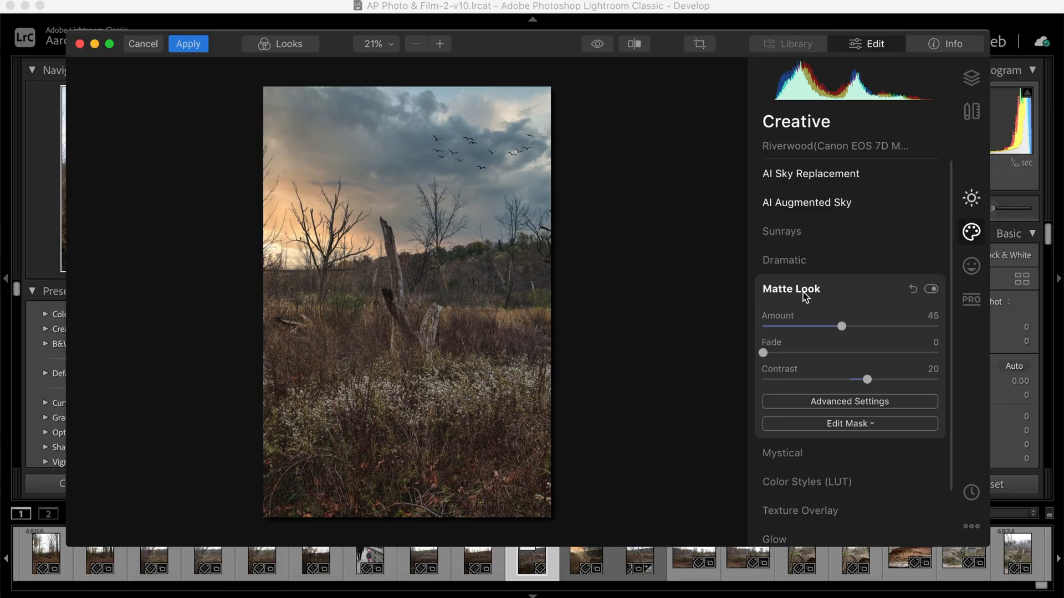
left_click(803, 291)
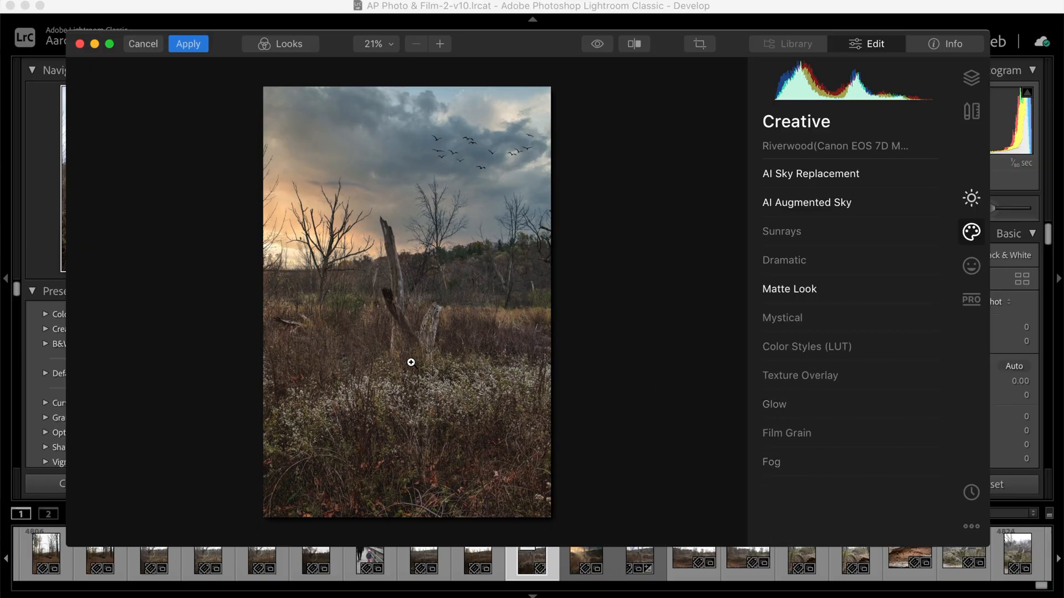
Apply the Mystical filter with an Amount of 12 and compare the photo with and without it
left_click(788, 333)
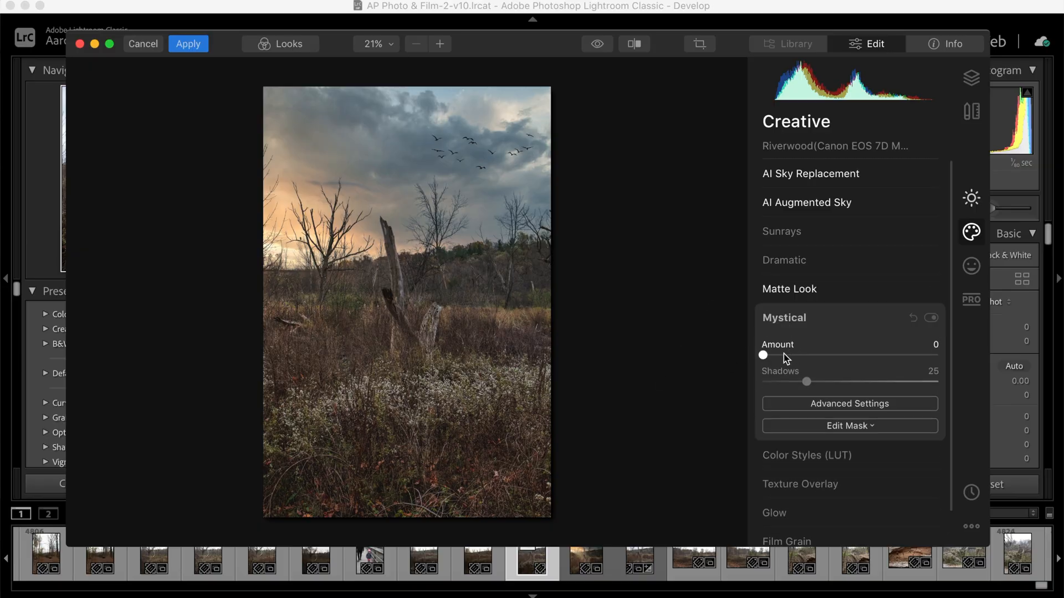
left_click(784, 355)
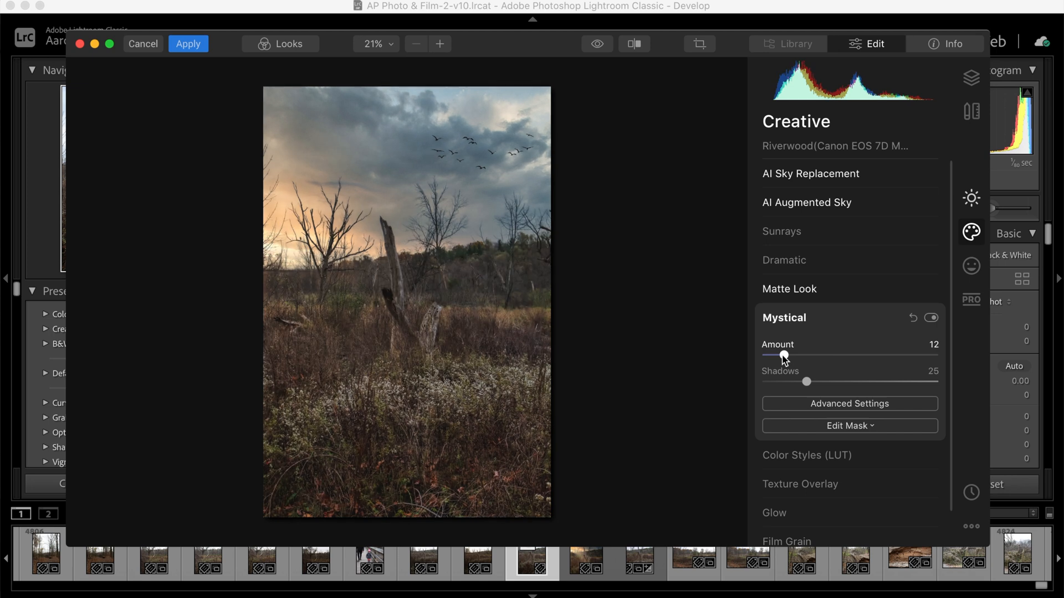
left_click(932, 318)
left_click(932, 318)
left_click(932, 318)
left_click(931, 318)
left_click(796, 319)
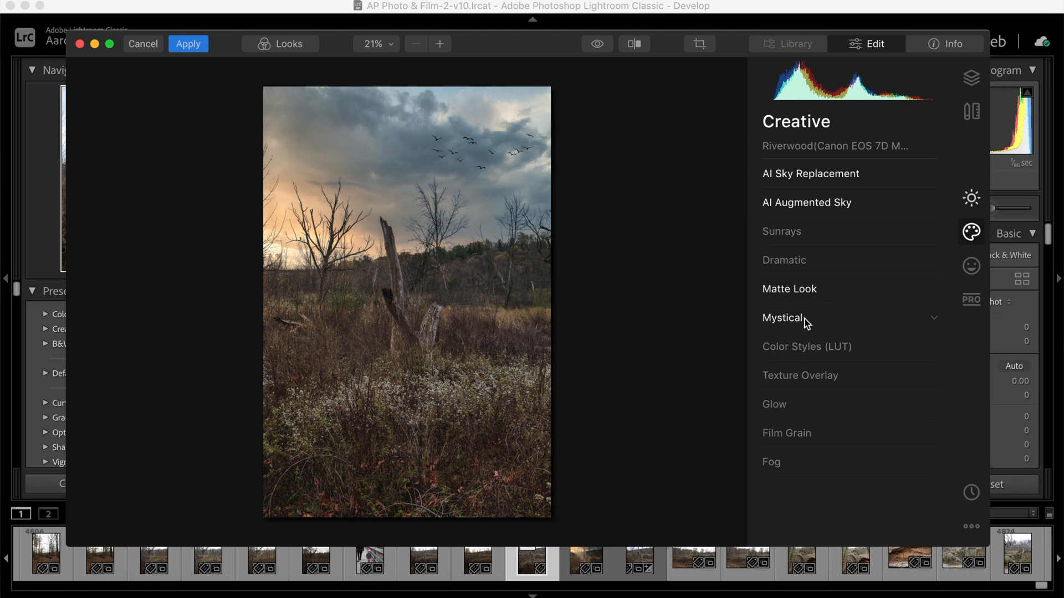
Add a Soft Focus Bright Glow to the photo with an Amount of 7
left_click(771, 402)
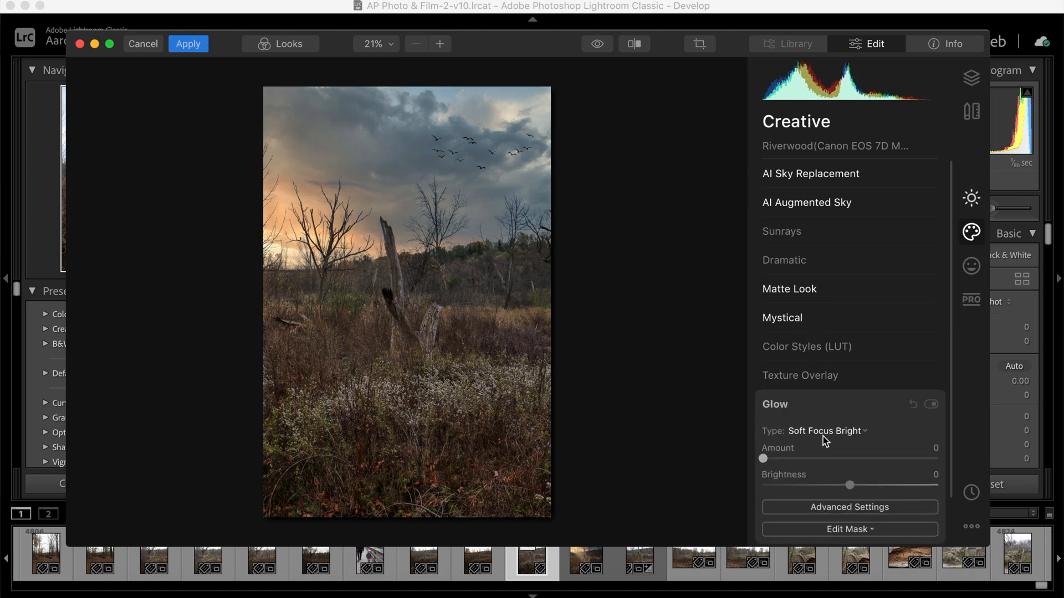
left_click_drag(763, 459, 785, 459)
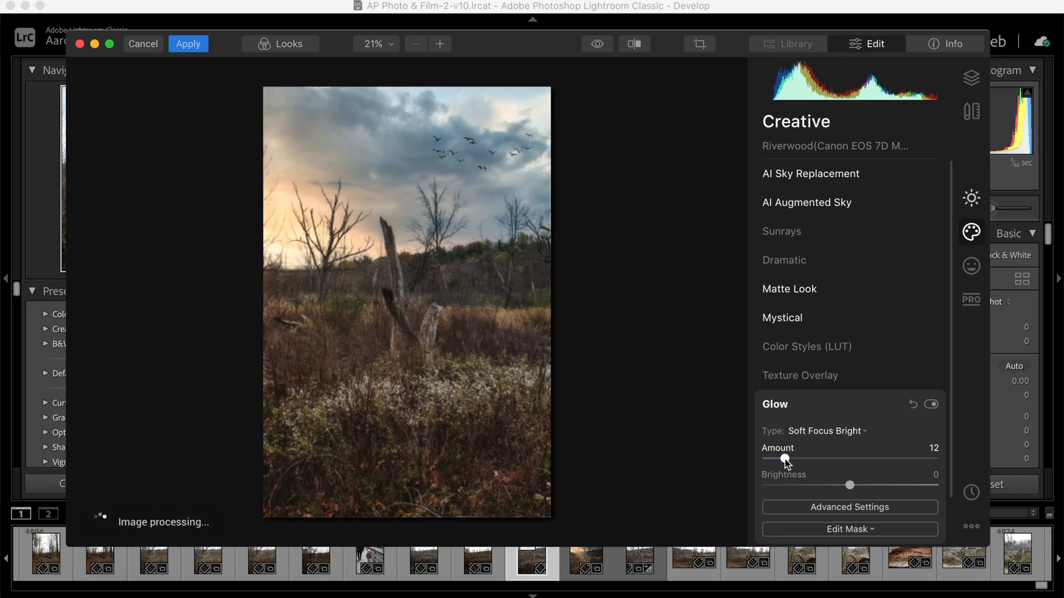
left_click_drag(784, 459, 776, 459)
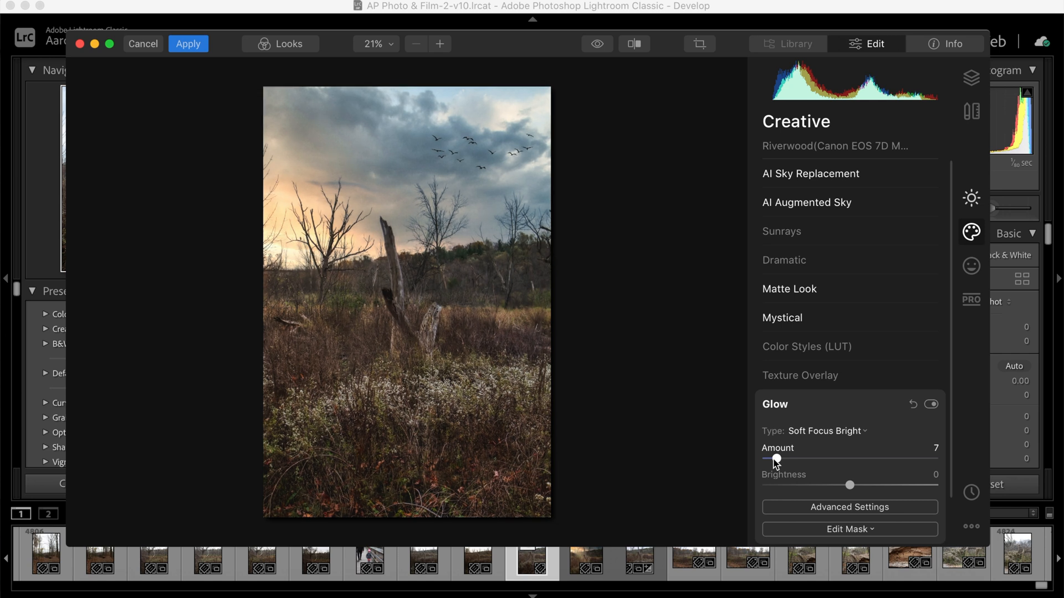
left_click(782, 405)
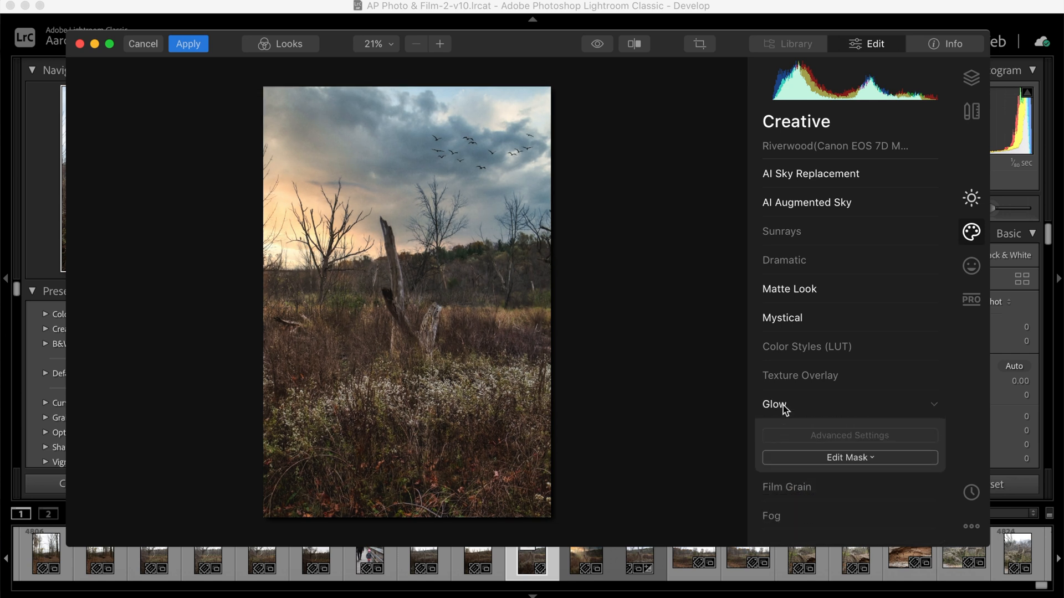
Add Sunrays with the sun center on the bright horizon glow at the photo's left edge and set the Amount to 24
left_click(786, 231)
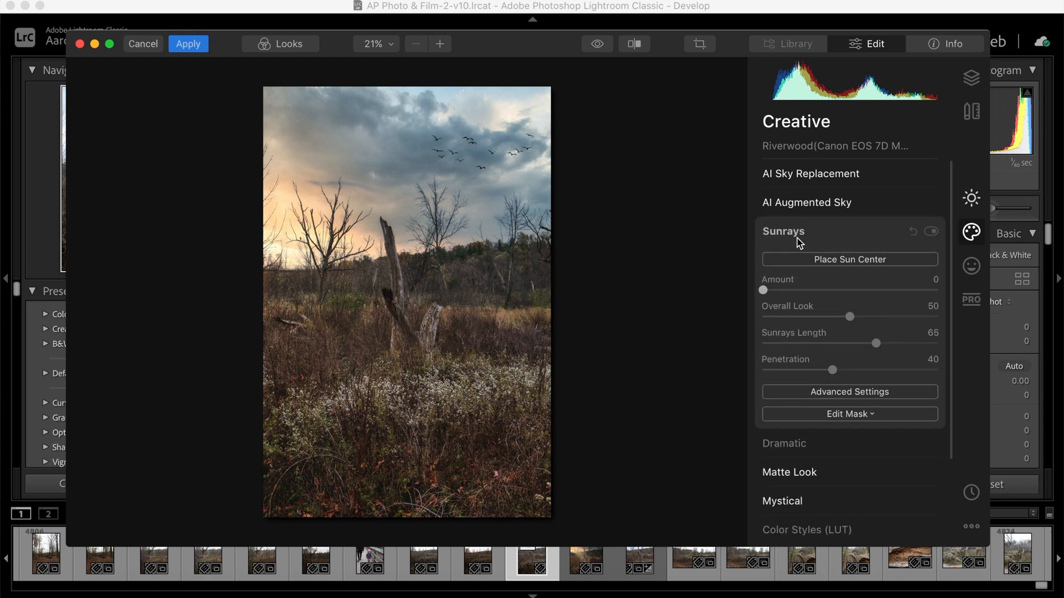
left_click(836, 260)
left_click_drag(348, 174, 272, 253)
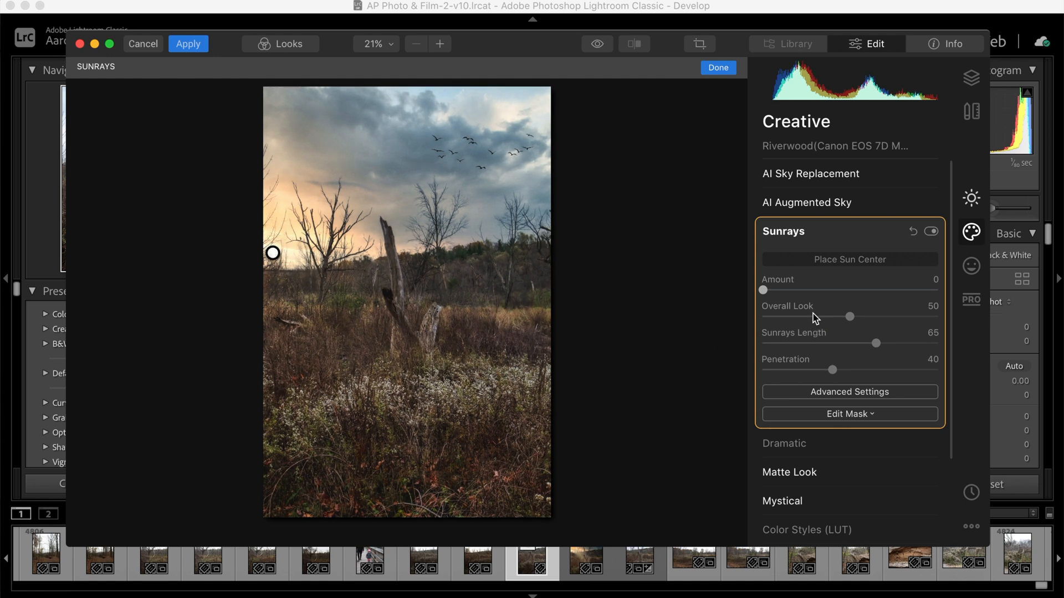
left_click_drag(774, 291, 802, 291)
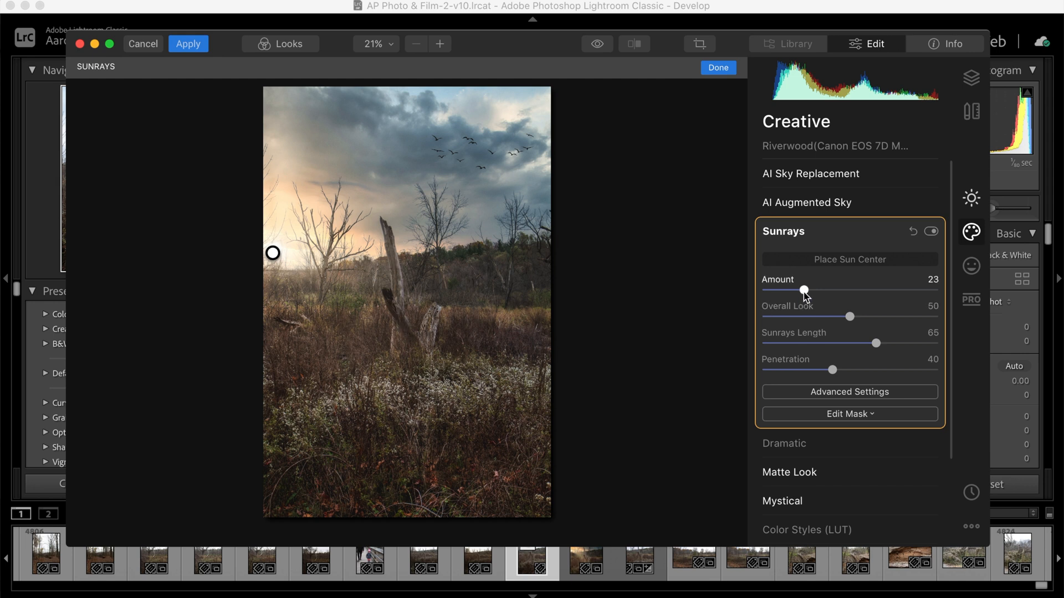
left_click_drag(804, 292, 806, 292)
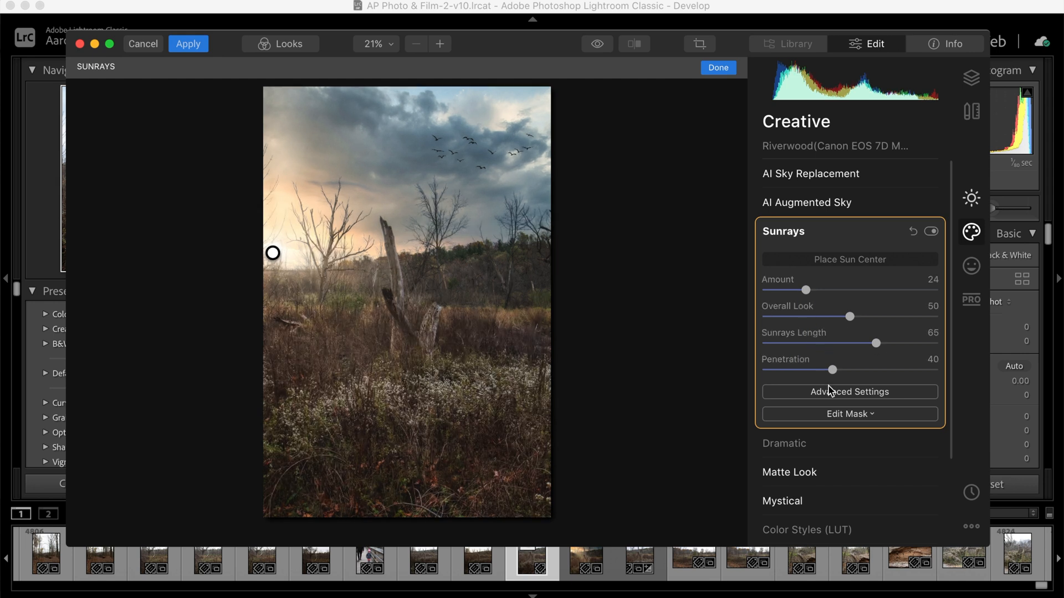
Set the Number of Sunrays to 1 and Randomize to 5, and apply all edits back to Lightroom Classic
left_click(841, 395)
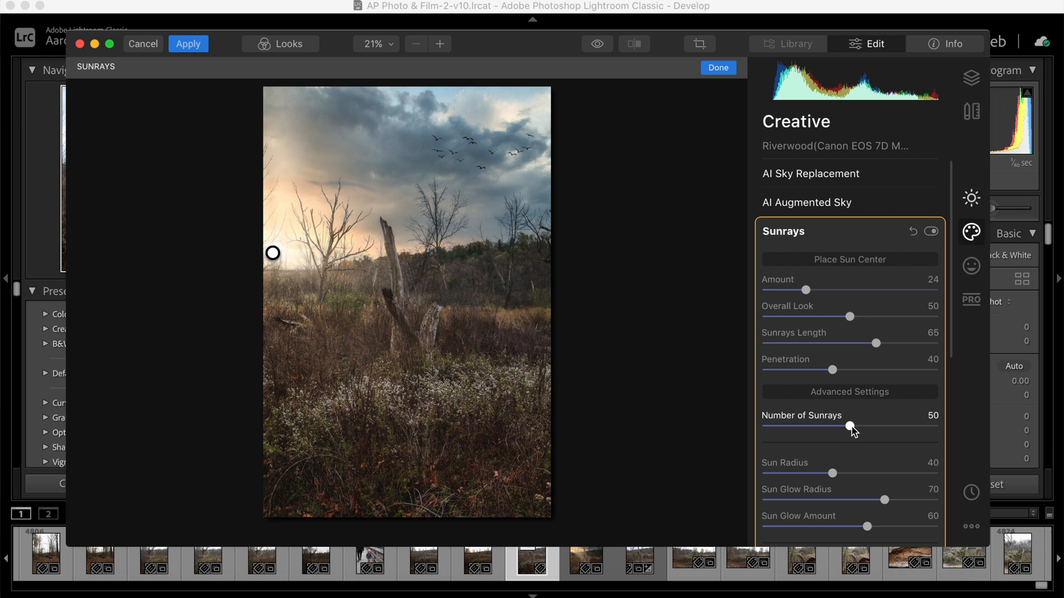
left_click_drag(852, 428, 766, 427)
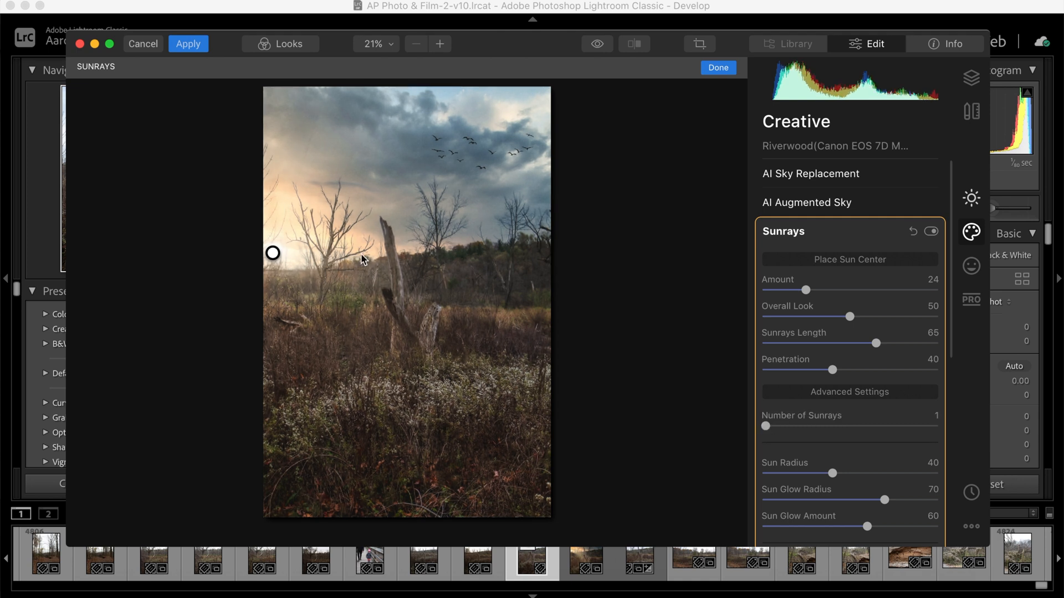
scroll(831, 476, "down", 5)
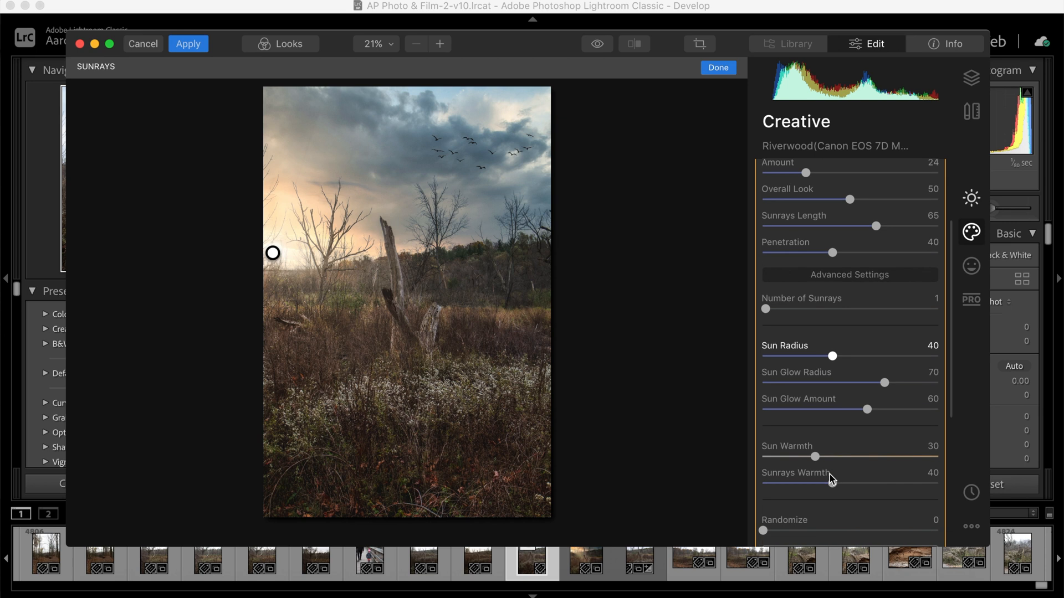
left_click_drag(763, 497, 776, 501)
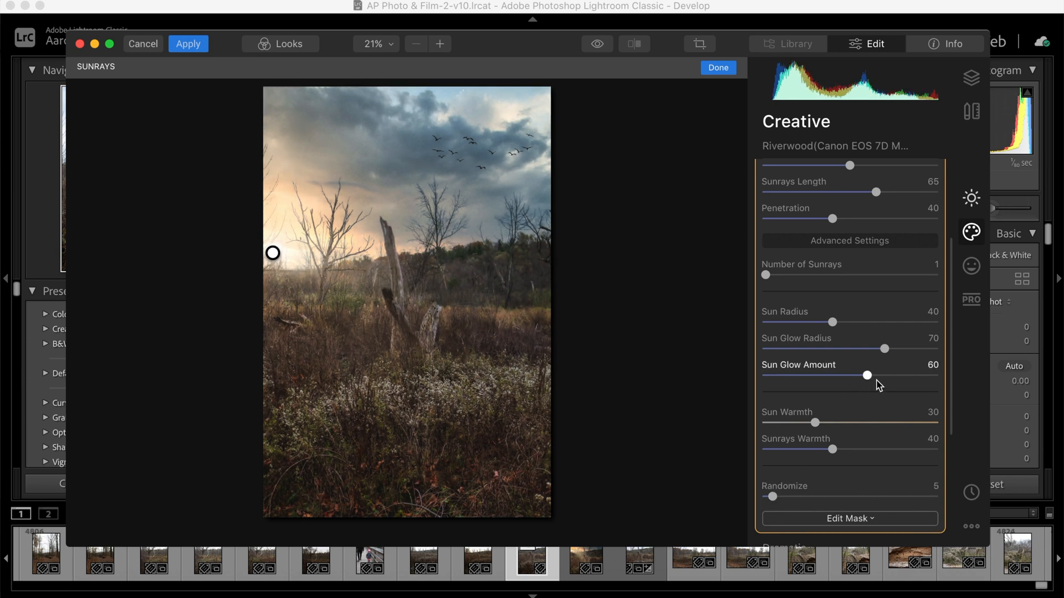
left_click(188, 44)
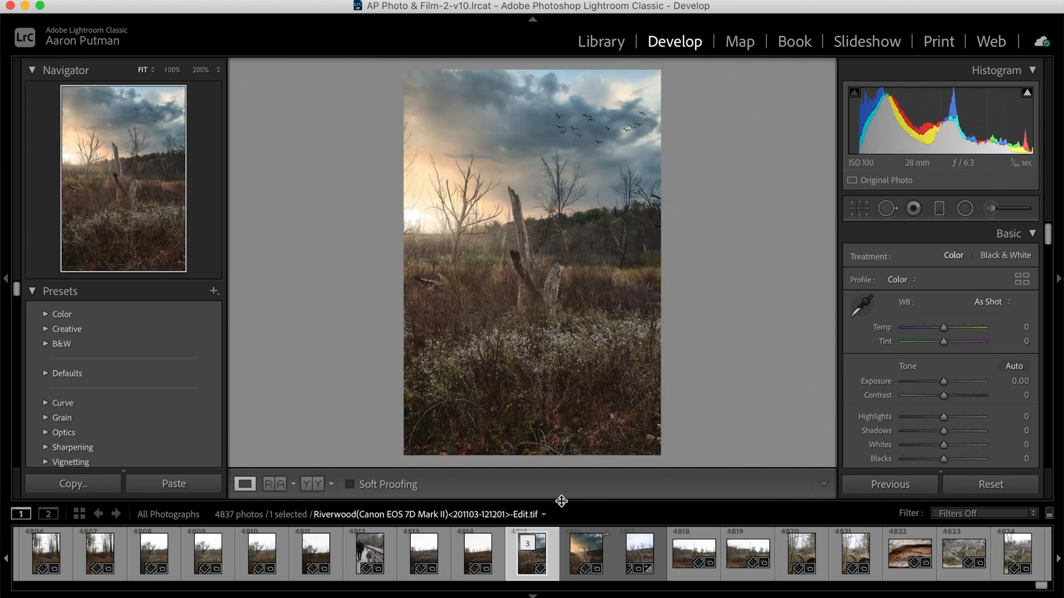
Compare the edited TIFF with the original CR2 file by setting the original as the reference photo
left_click(274, 485)
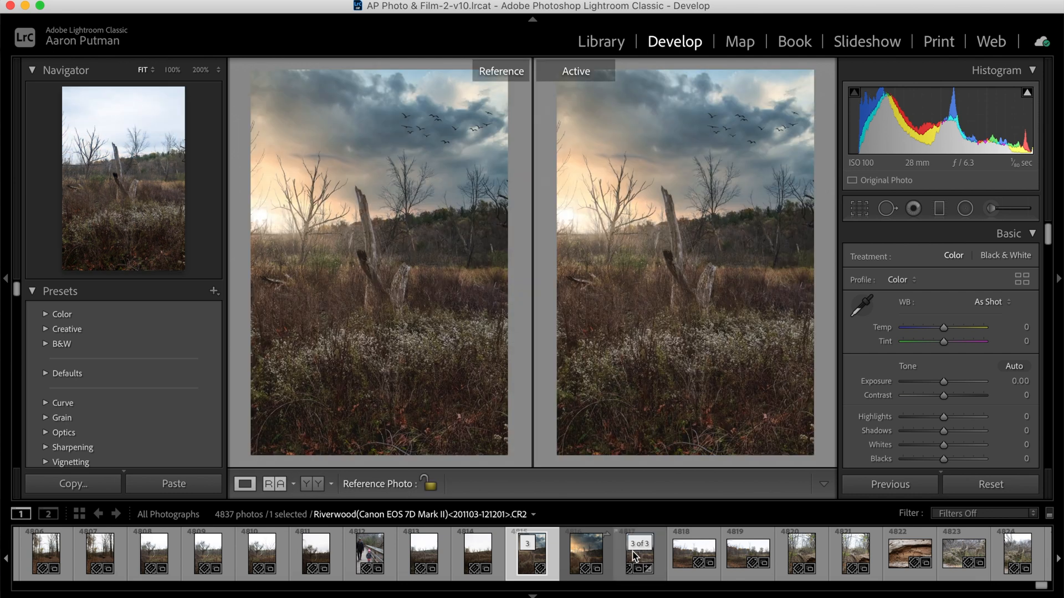
left_click_drag(639, 571, 466, 355)
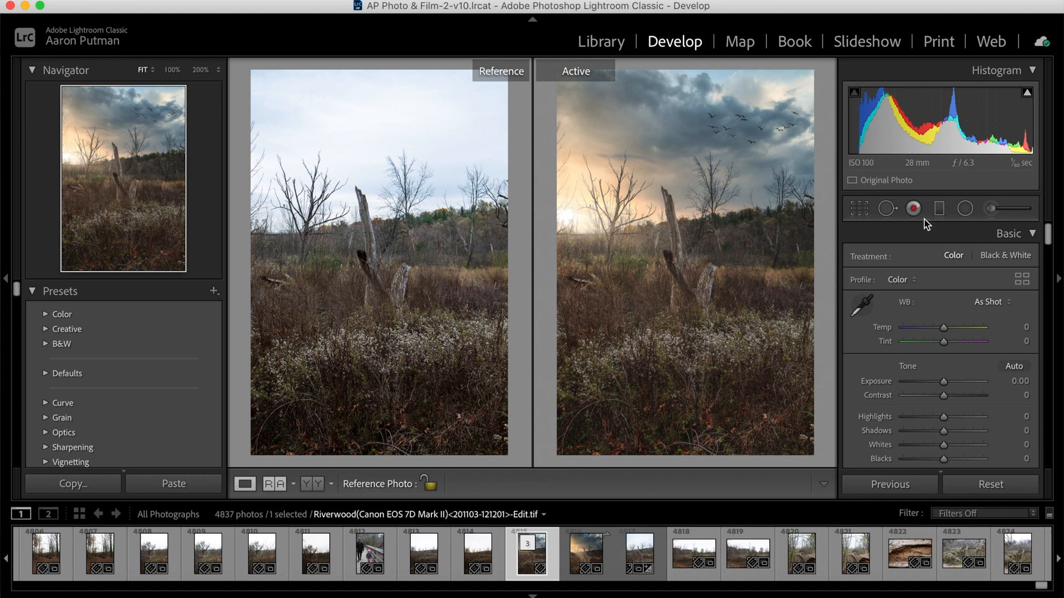
Place a tall radial filter around the broken tree trunks at the photo's center and set its Exposure to -0.44
left_click_drag(681, 231, 633, 332)
left_click_drag(708, 244, 704, 265)
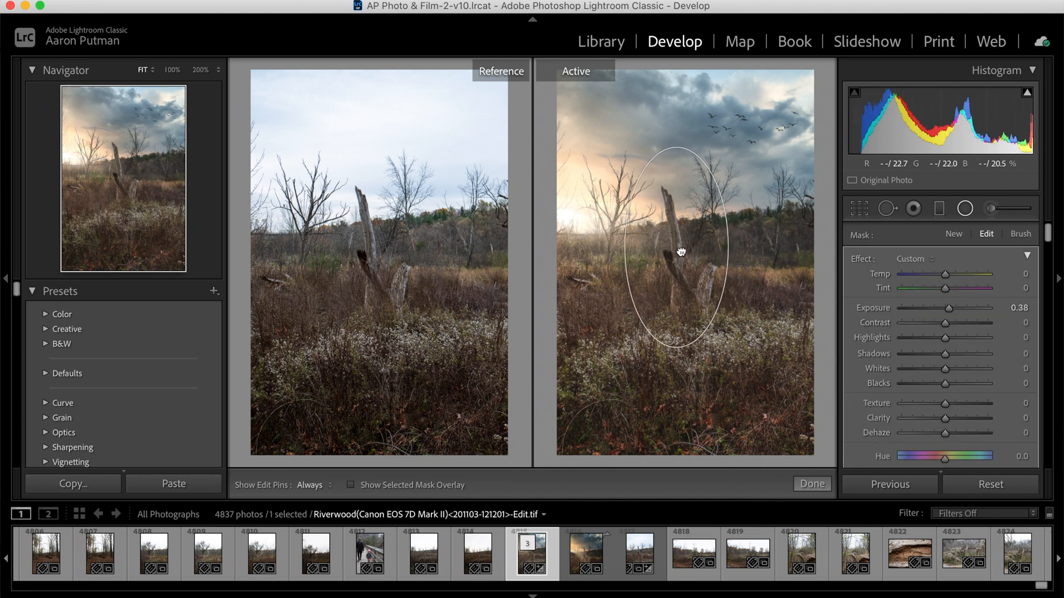
left_click_drag(949, 309, 944, 312)
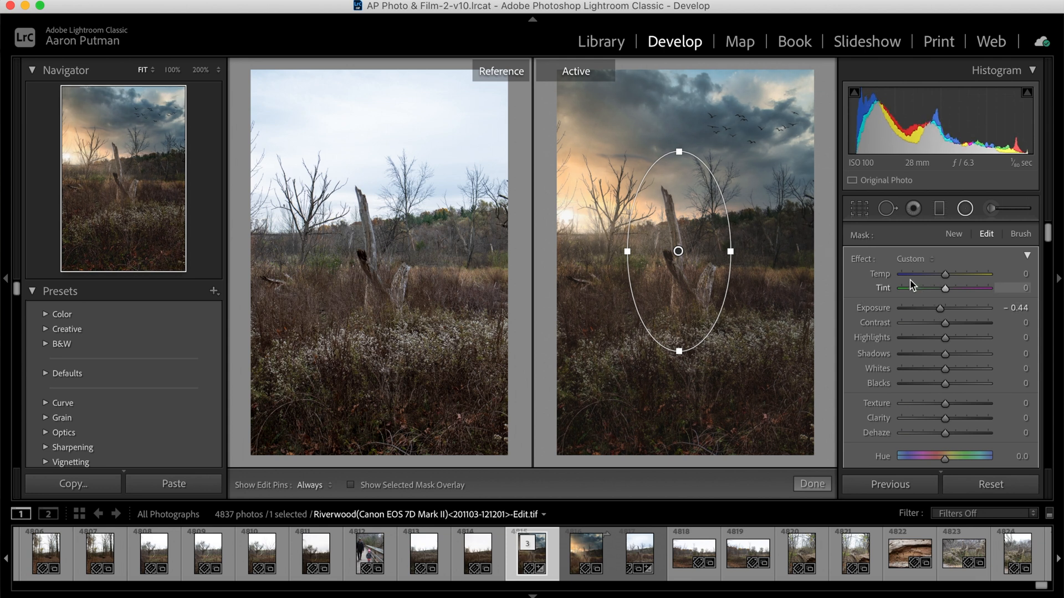
scroll(911, 286, "down", 4)
scroll(912, 286, "up", 5)
left_click(966, 210)
Add a Highlight Priority post-crop vignette with an Amount of -16
scroll(921, 402, "down", 15)
scroll(919, 400, "down", 10)
left_click_drag(944, 374, 937, 374)
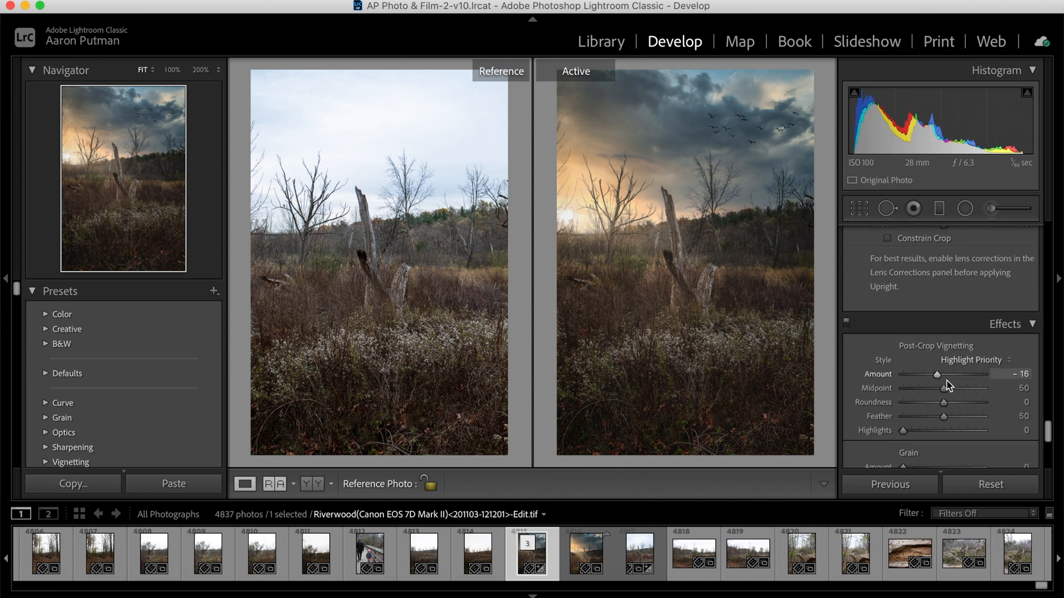
Crop the photo to the 4 x 5 / 8 x 10 aspect ratio, keeping the sky and trimming mostly the lower foreground
scroll(929, 259, "up", 20)
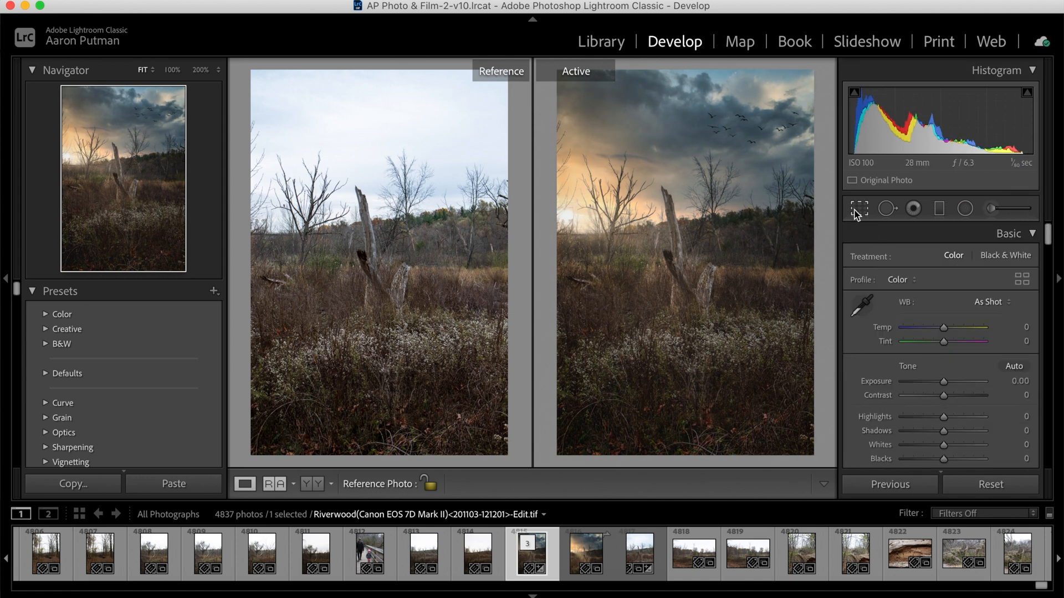
key("r")
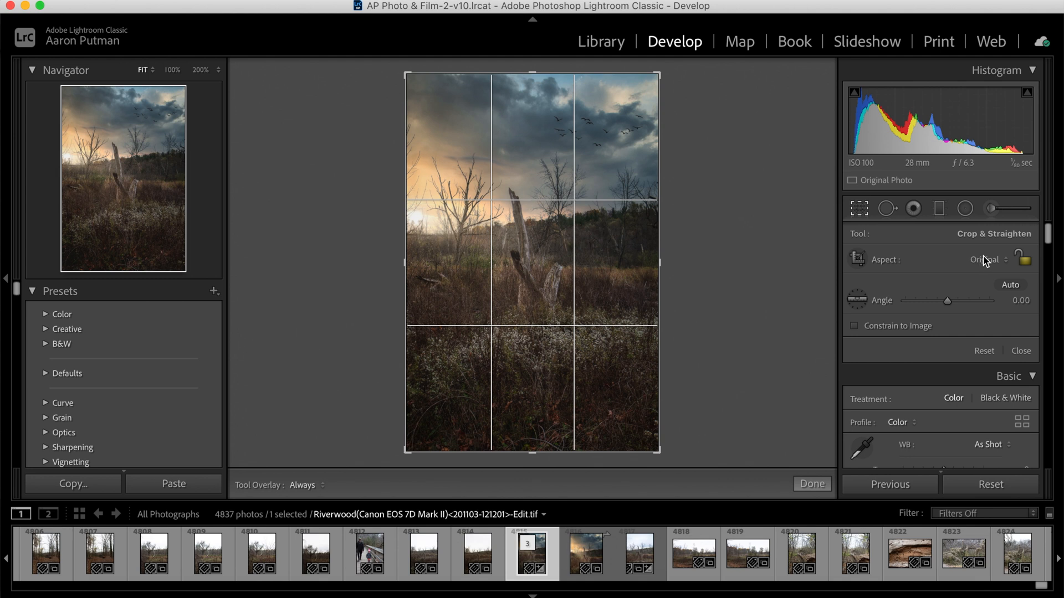
left_click(984, 260)
left_click(952, 306)
left_click_drag(576, 268, 565, 293)
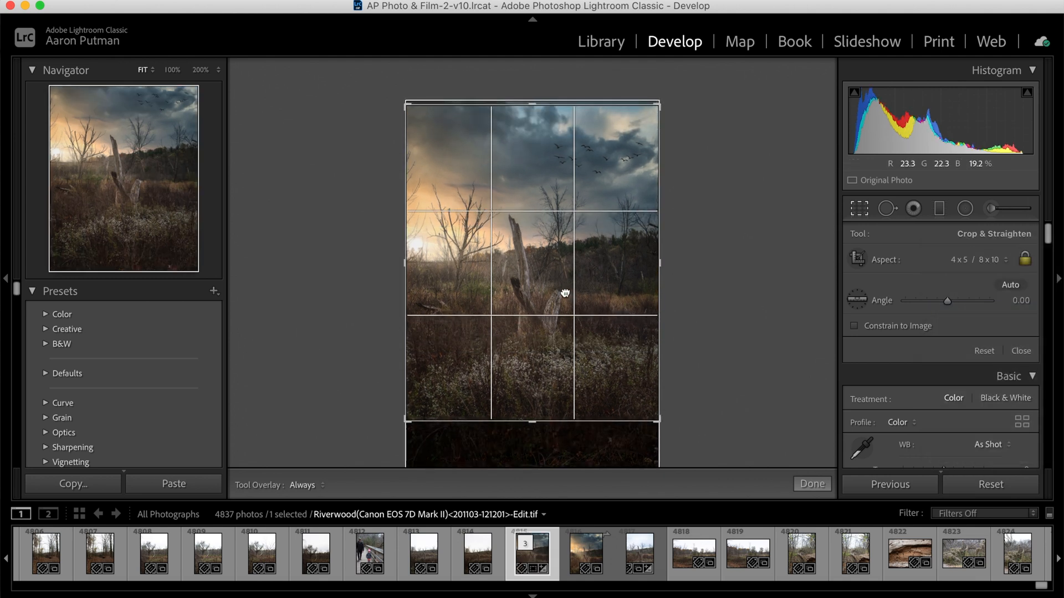
left_click(860, 209)
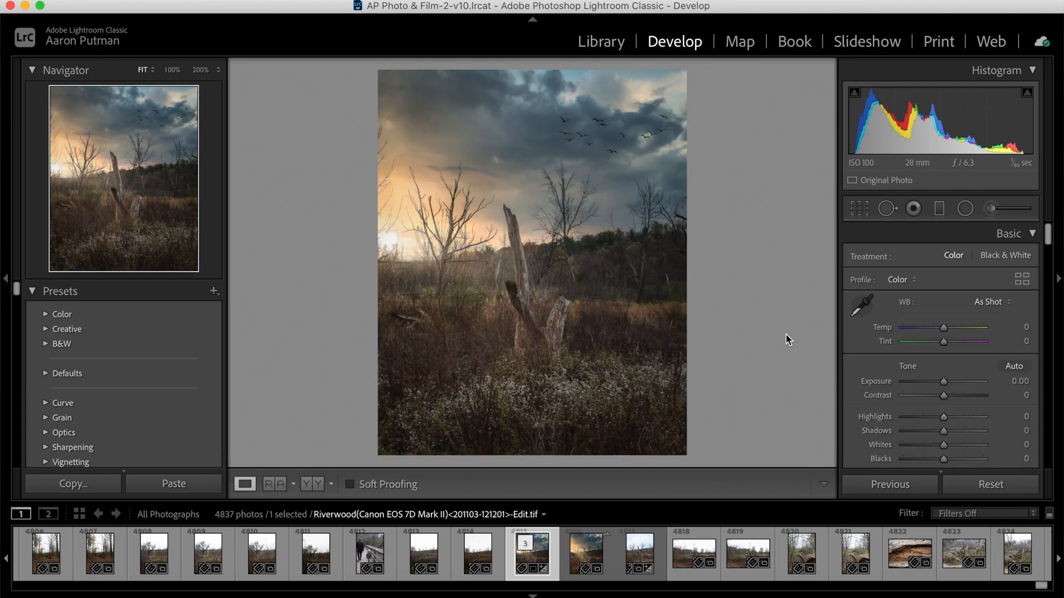